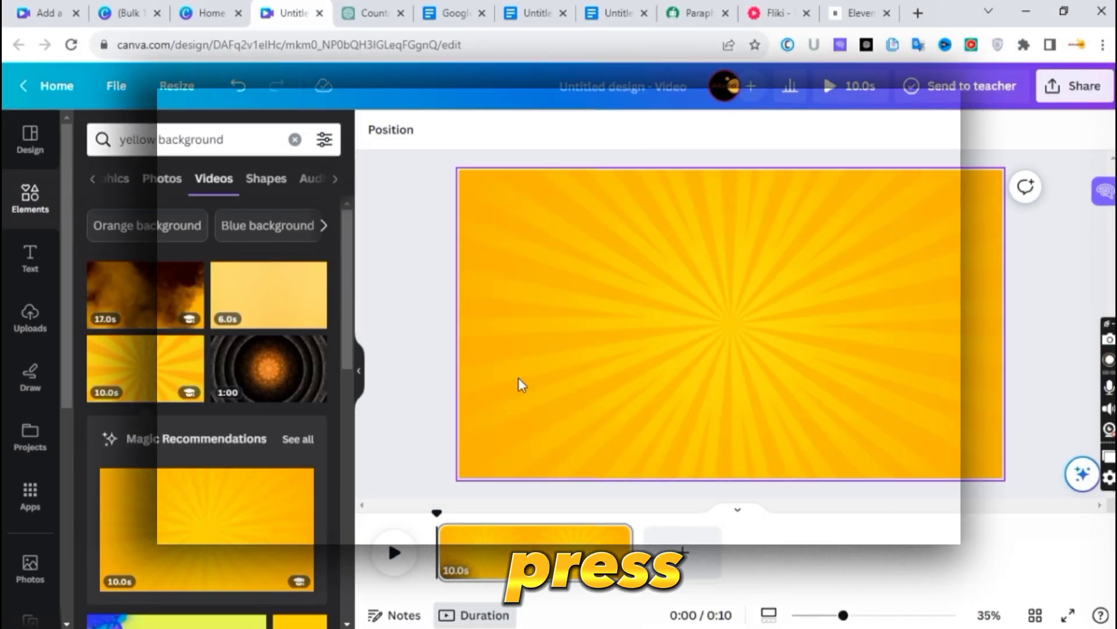
- Add a rectangle, stretch it into a long bar and place it across the upper part of the page
key("r")
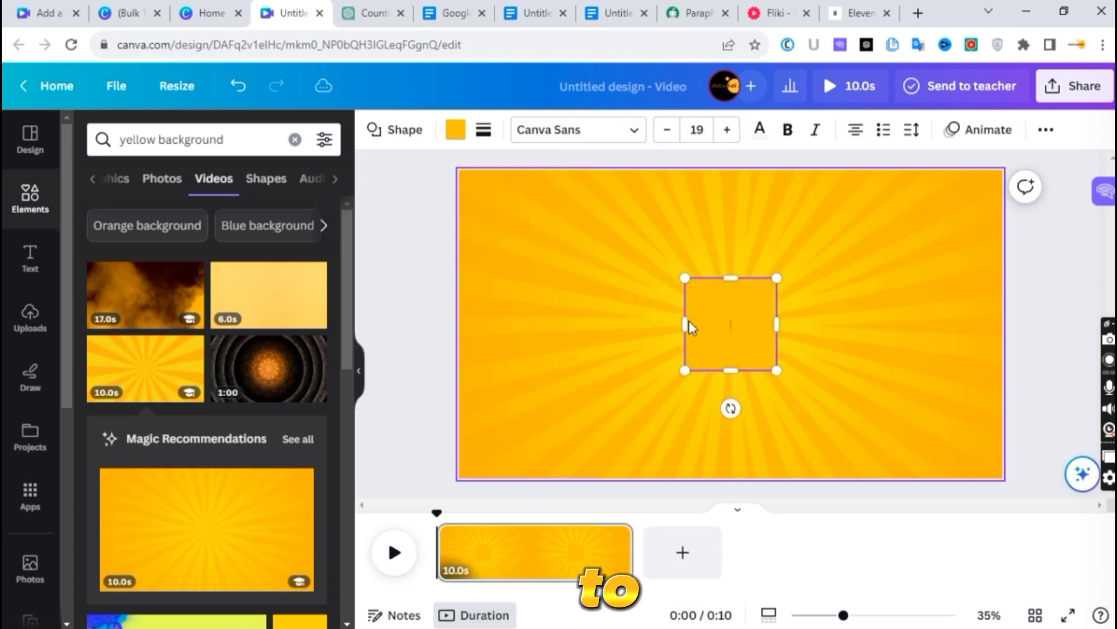
left_click_drag(687, 325, 659, 327)
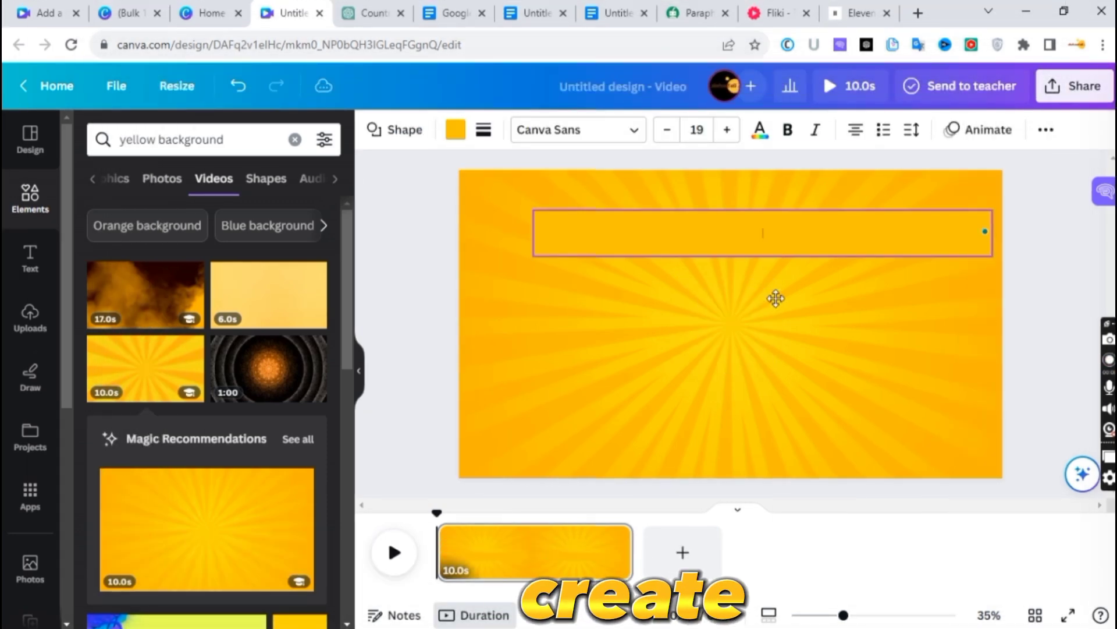
left_click_drag(776, 299, 771, 273)
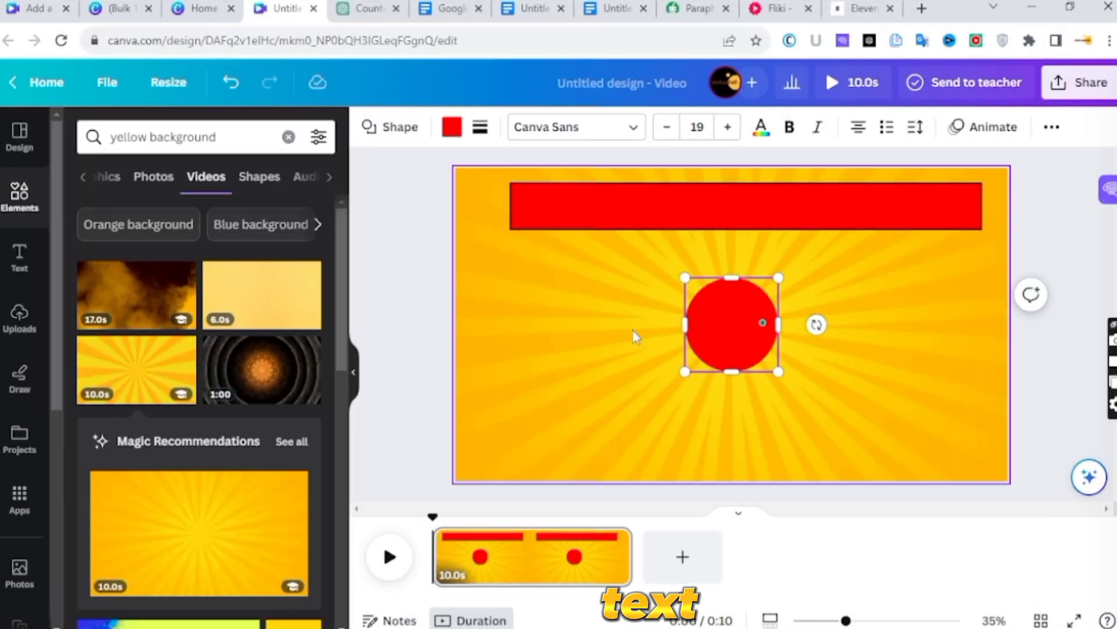
- Shrink the circle, place it just left of the red bar and give it a solid border of weight 4
left_click_drag(778, 372, 740, 333)
left_click_drag(702, 304, 491, 253)
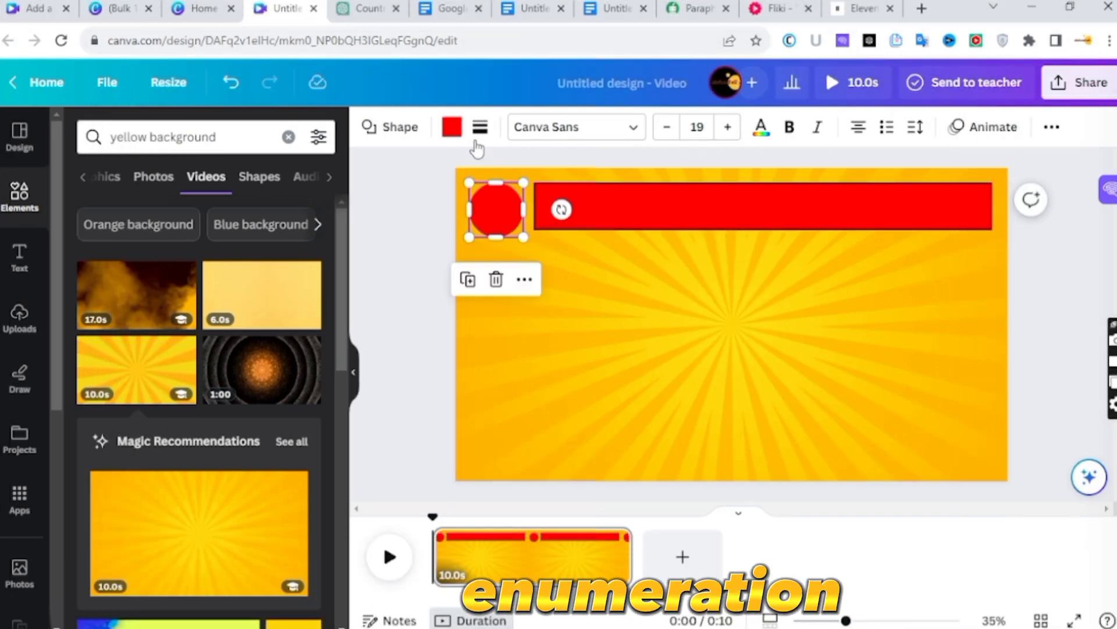
left_click(480, 127)
left_click(537, 177)
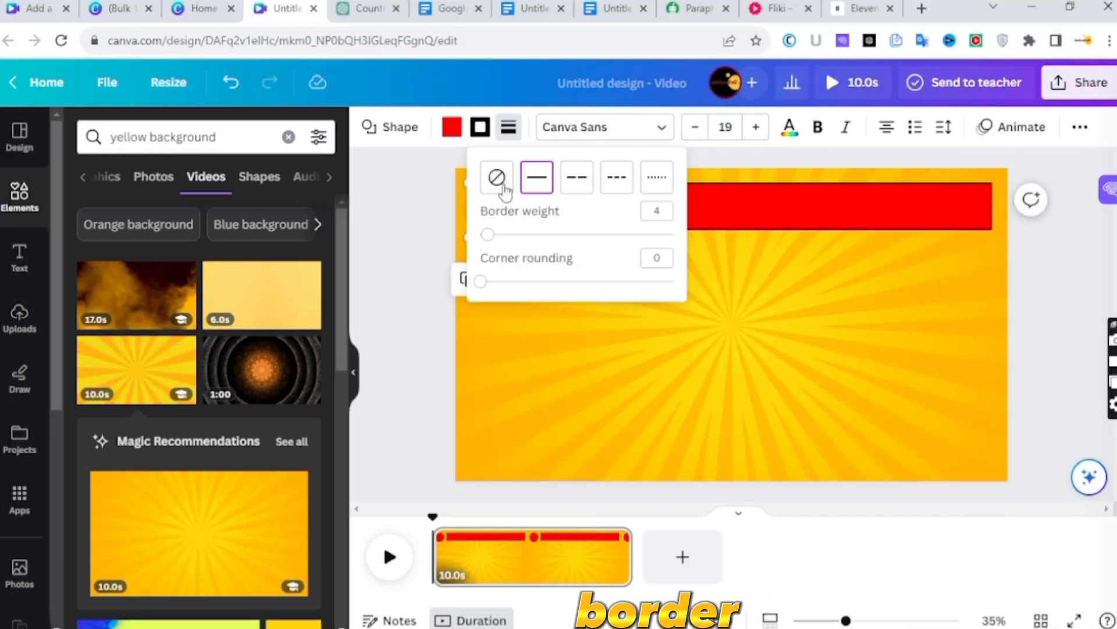
left_click(601, 424)
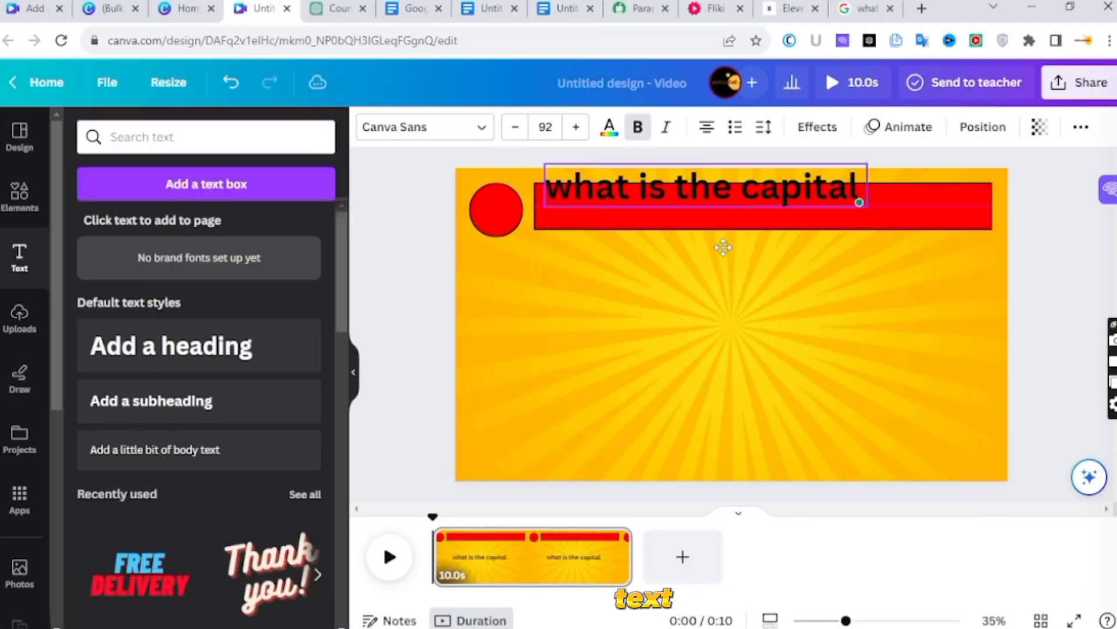
- Change the question text's font to Alatsi across the whole design
left_click(425, 127)
left_click(116, 419)
left_click(212, 606)
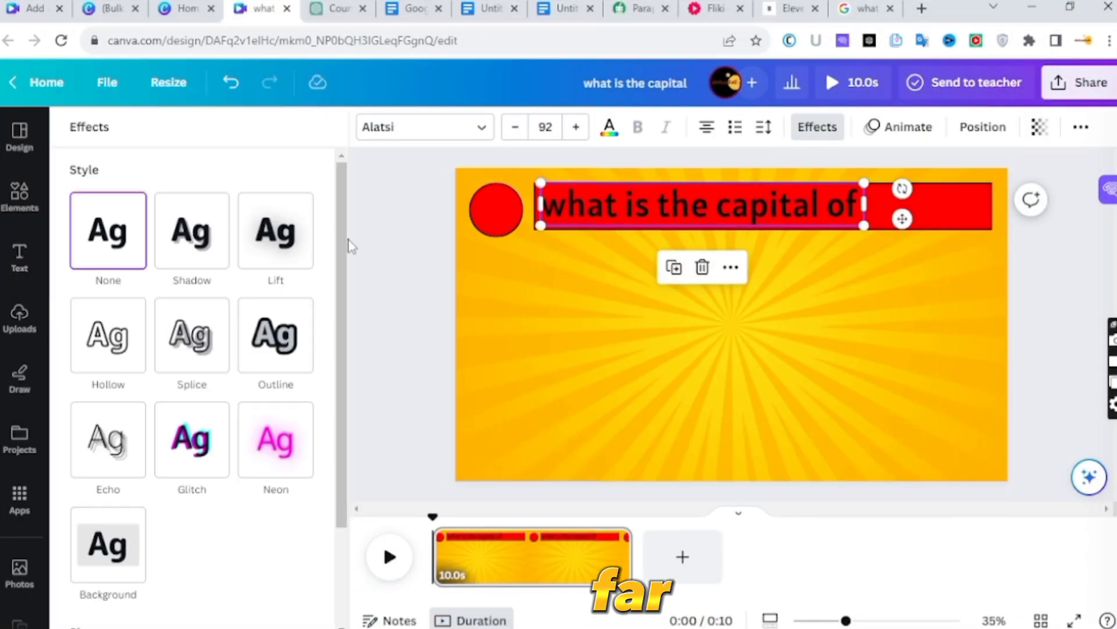
- Try the Lift and Shadow effects on the question text and apply the Outline effect
left_click(276, 231)
left_click(192, 231)
left_click_drag(192, 337, 285, 338)
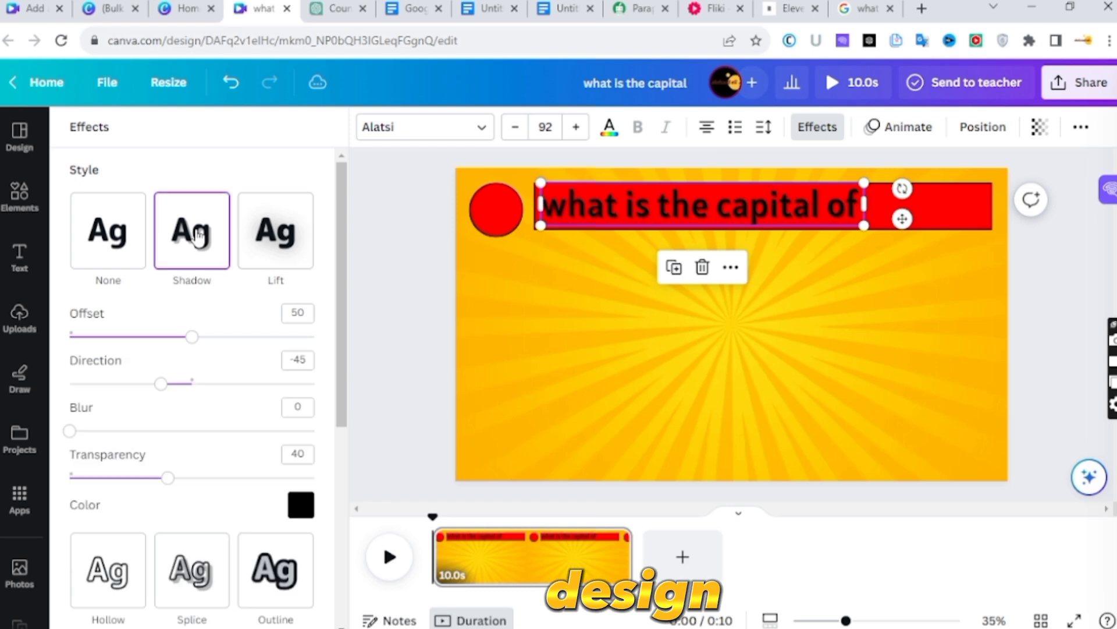
left_click(278, 562)
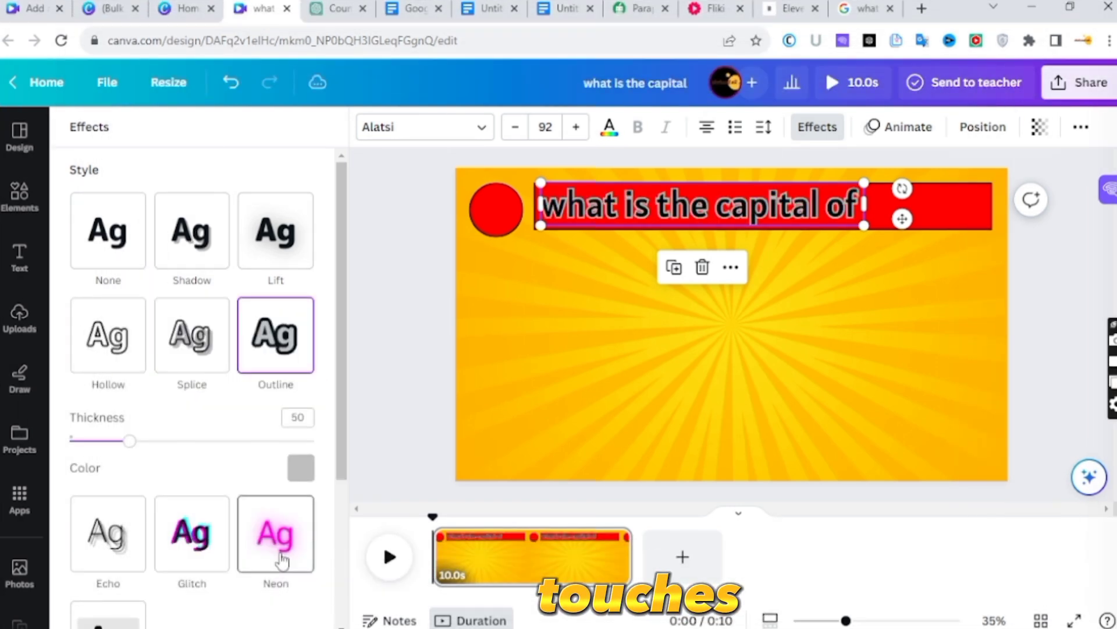
scroll(281, 556, "down", 4)
left_click(402, 382)
left_click(543, 345)
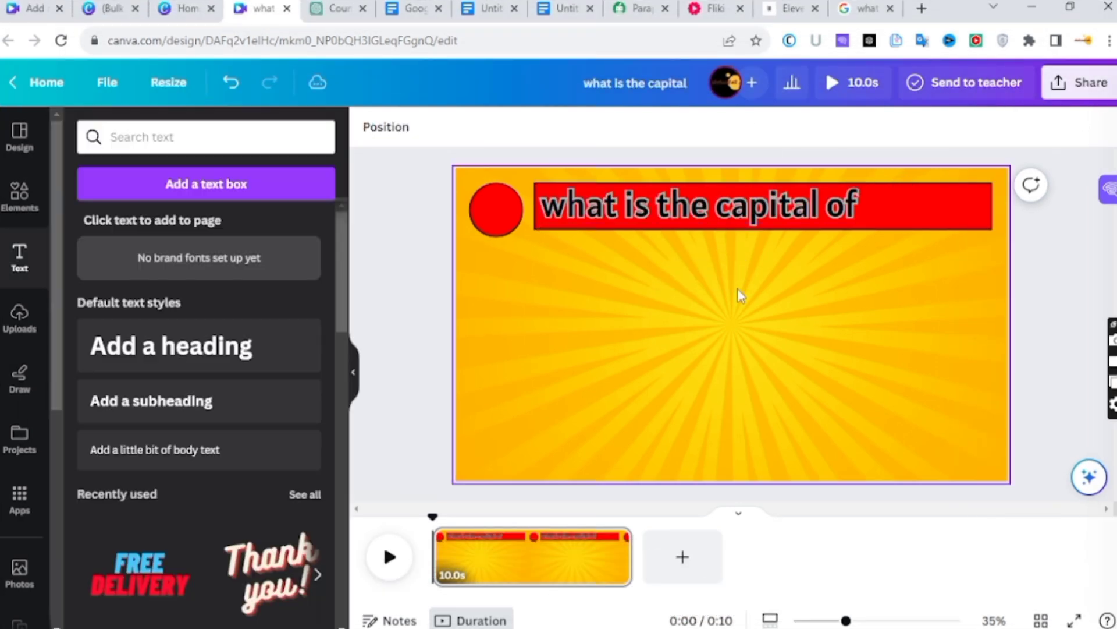
- Place a question mark at the red bar's right end and put a copy changed to 1 in the red circle
left_click(658, 617)
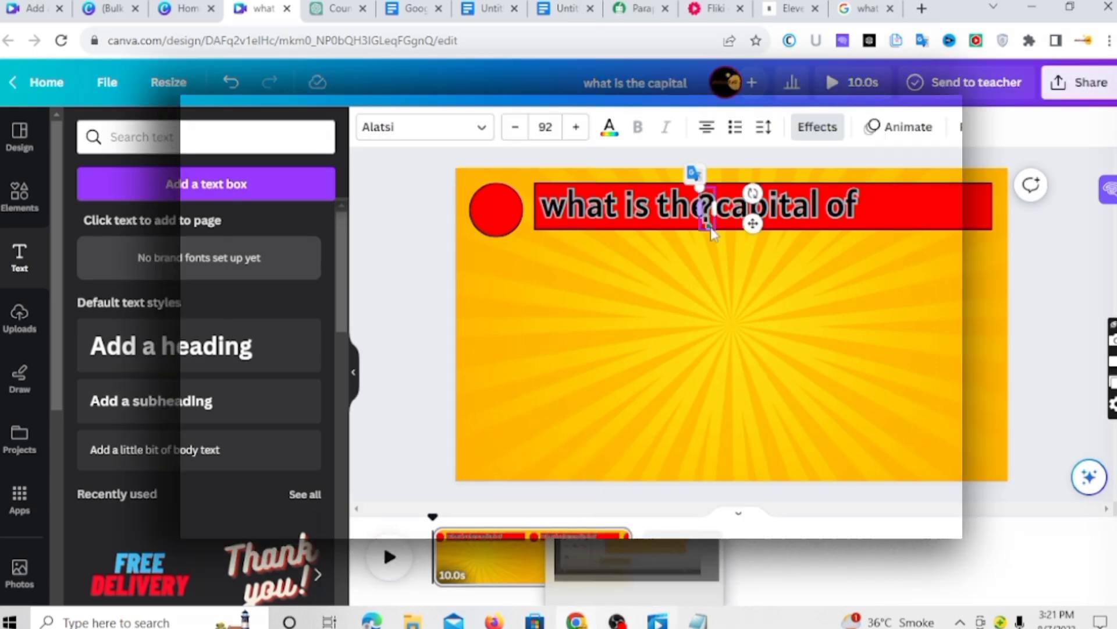
left_click_drag(746, 224, 854, 223)
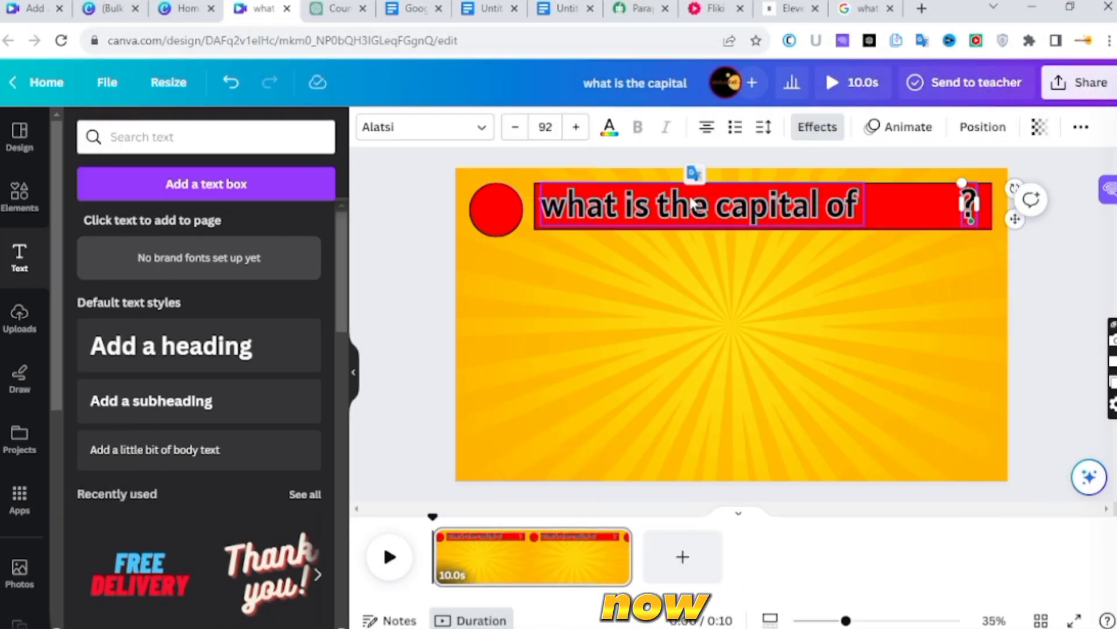
left_click(966, 197)
left_click(943, 268)
left_click_drag(1009, 228, 696, 289)
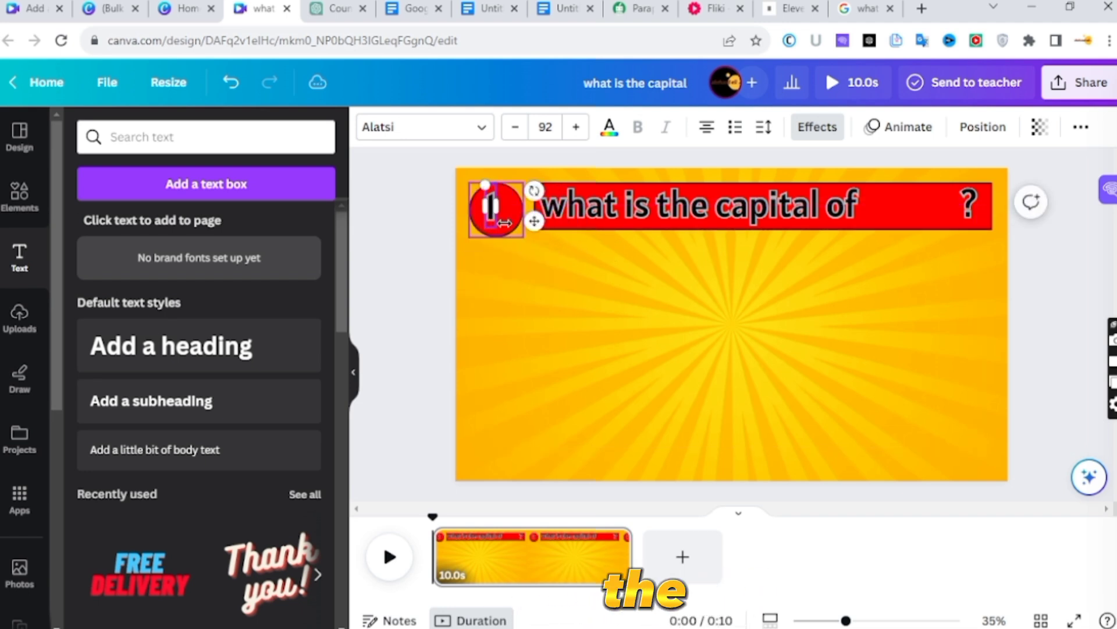
left_click_drag(536, 212, 541, 222)
left_click(490, 269)
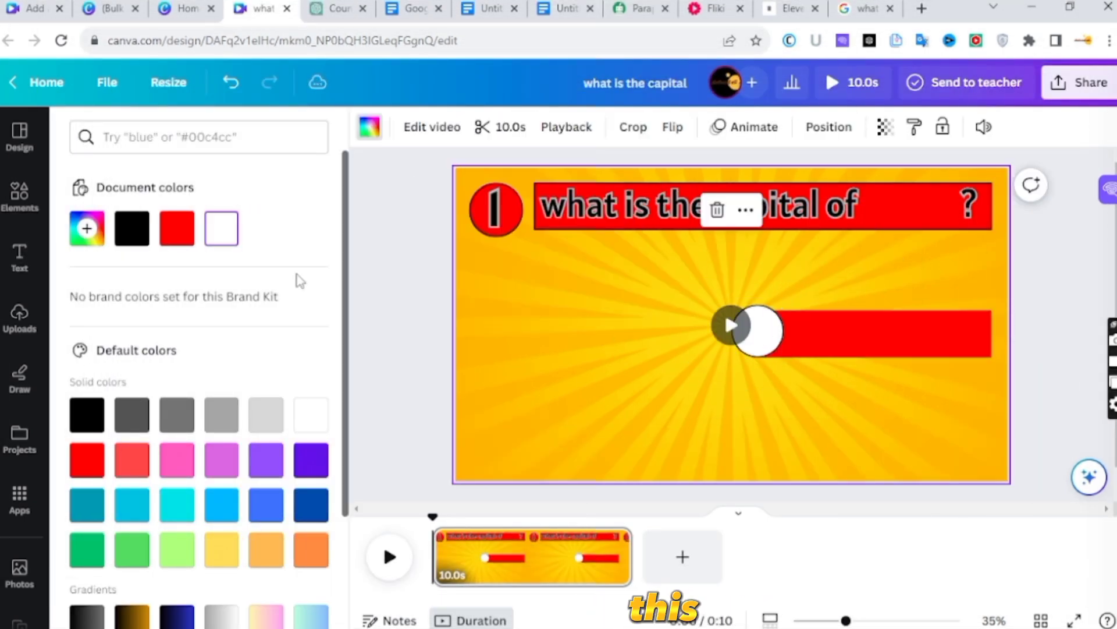
- Build a long thin purple bar with a dashed border of weight 4 near the page's lower-left area
left_click(20, 195)
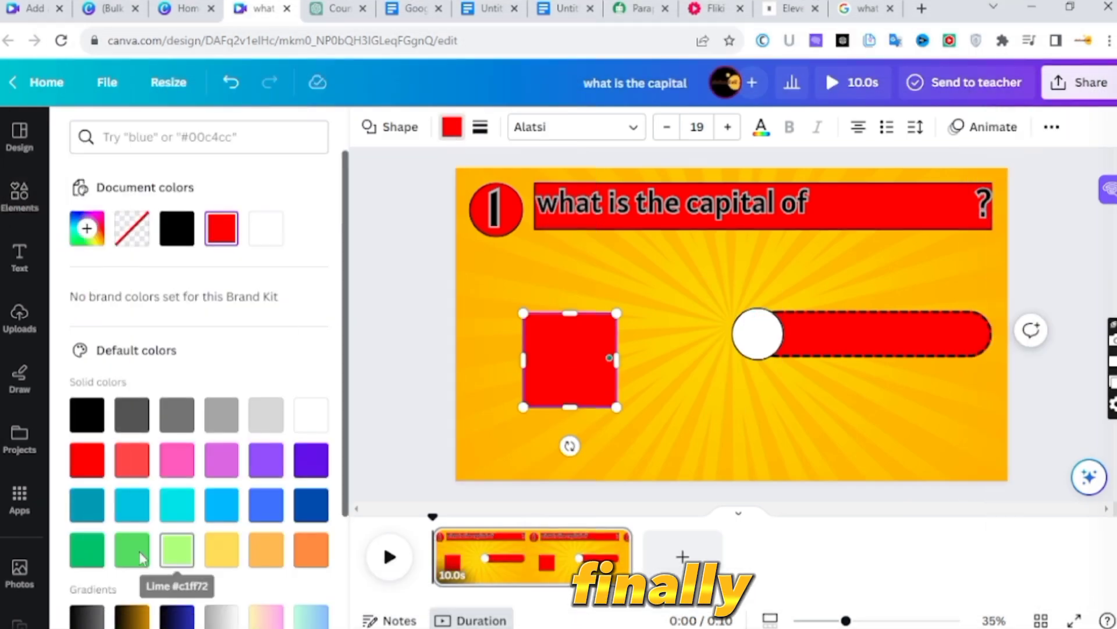
left_click(311, 460)
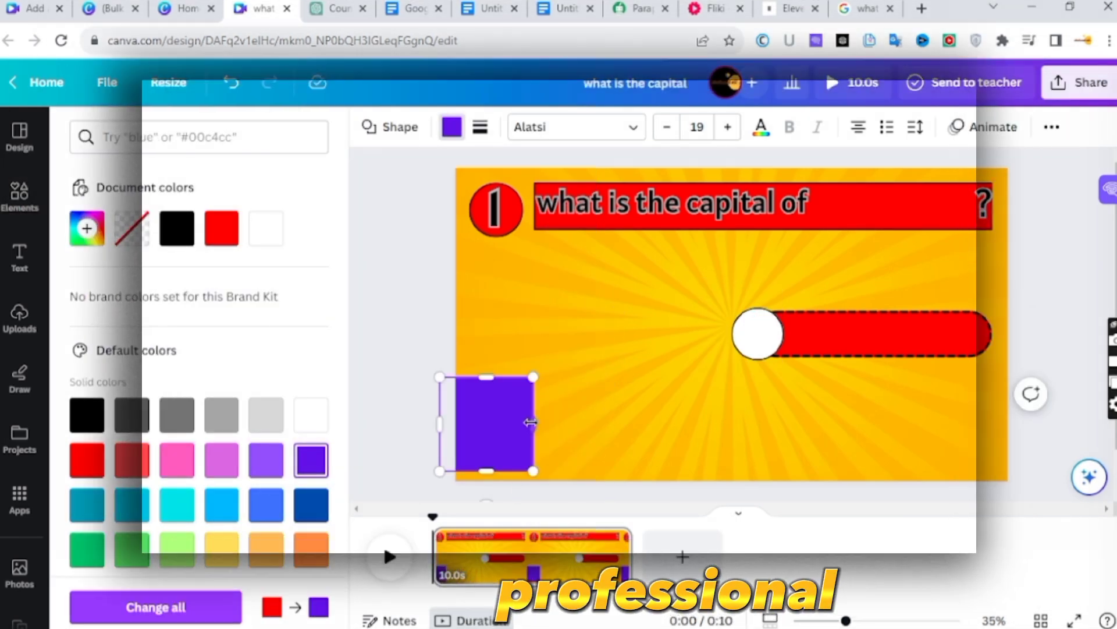
left_click_drag(533, 424, 763, 424)
left_click_drag(599, 374, 600, 452)
left_click_drag(616, 494, 637, 477)
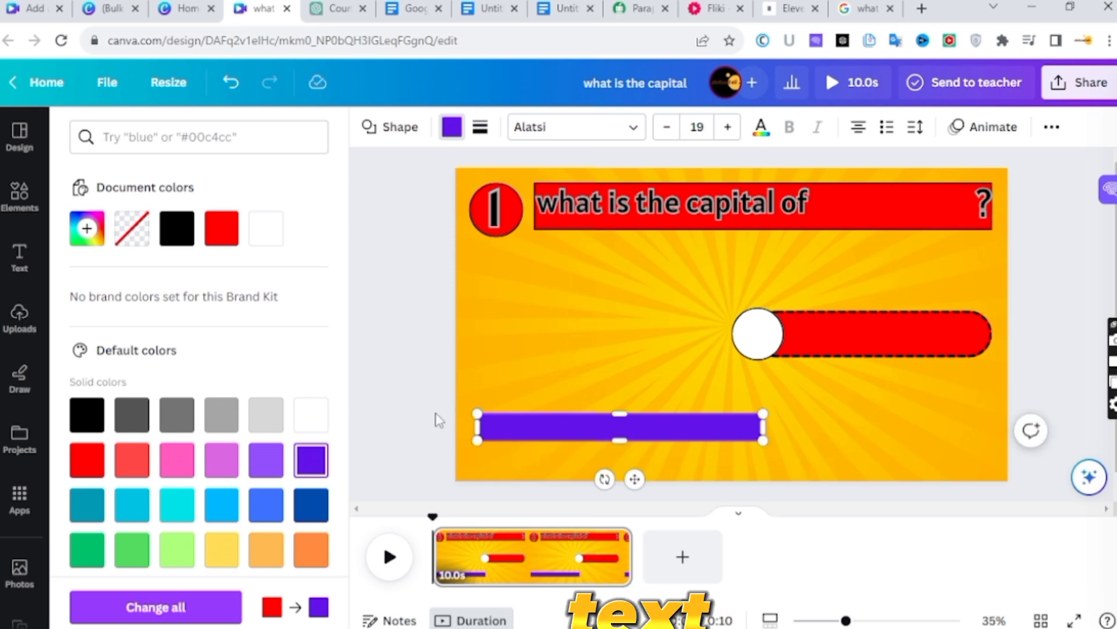
left_click(480, 127)
left_click(576, 176)
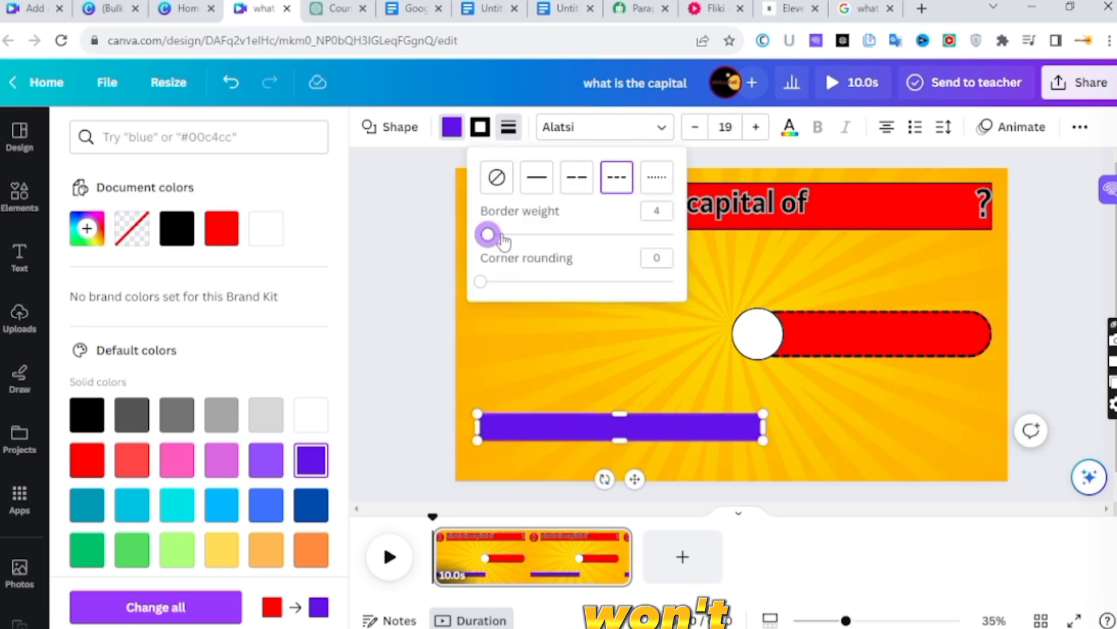
- Switch to the ChatGPT country table and copy the first country name, United States
left_click(341, 8)
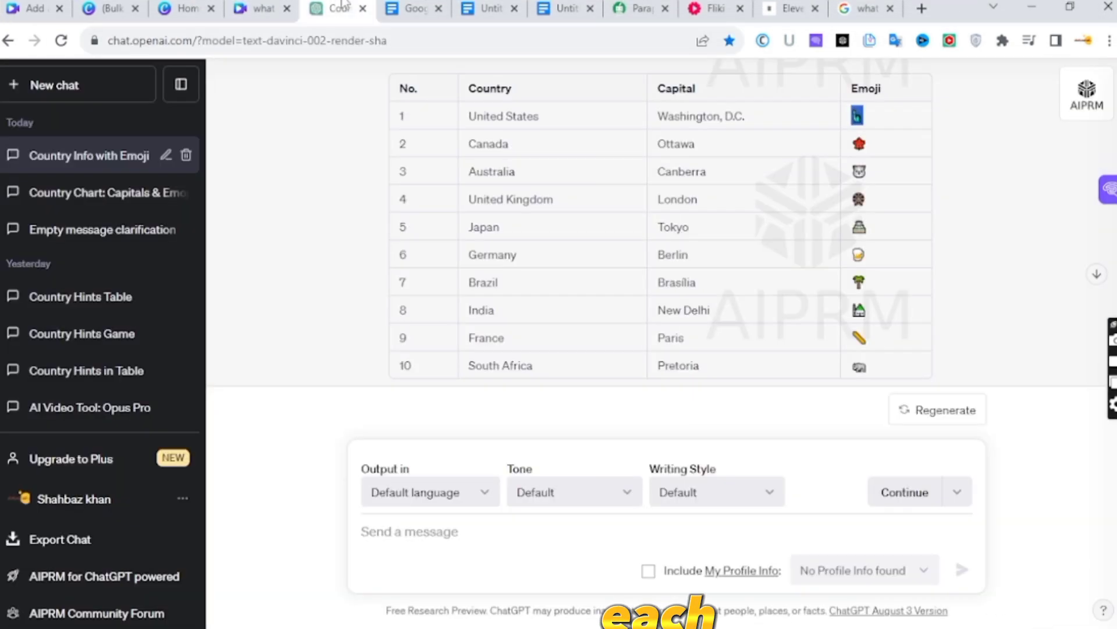
triple_click(496, 119)
right_click(507, 118)
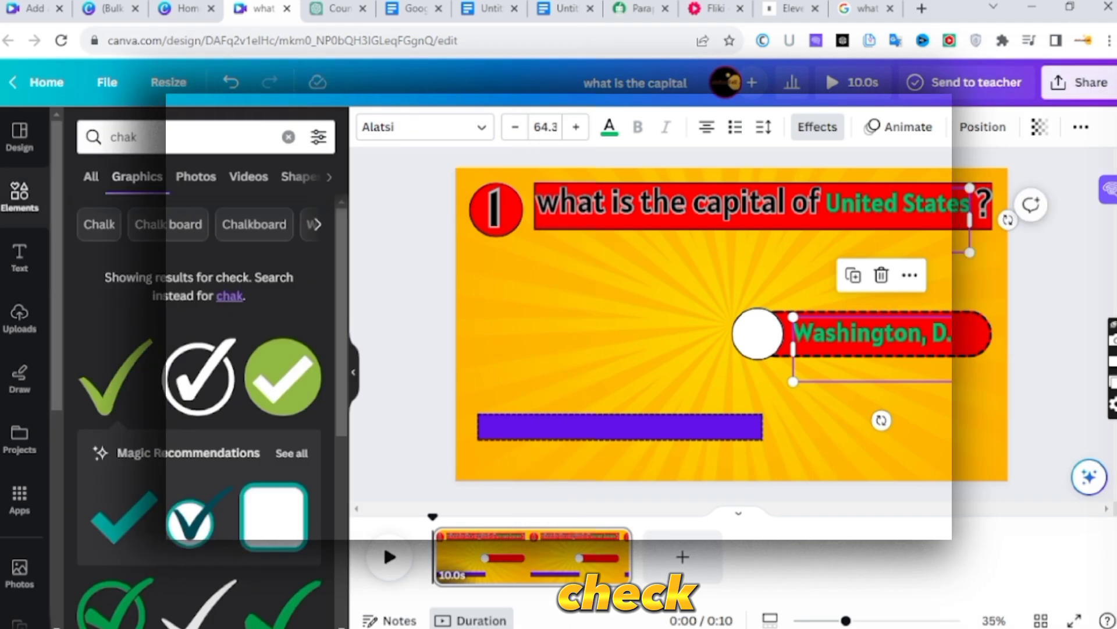
- Fit a green check mark graphic inside the white circle and paste the Statue of Liberty emoji below the Washington, D.C. answer
left_click(115, 378)
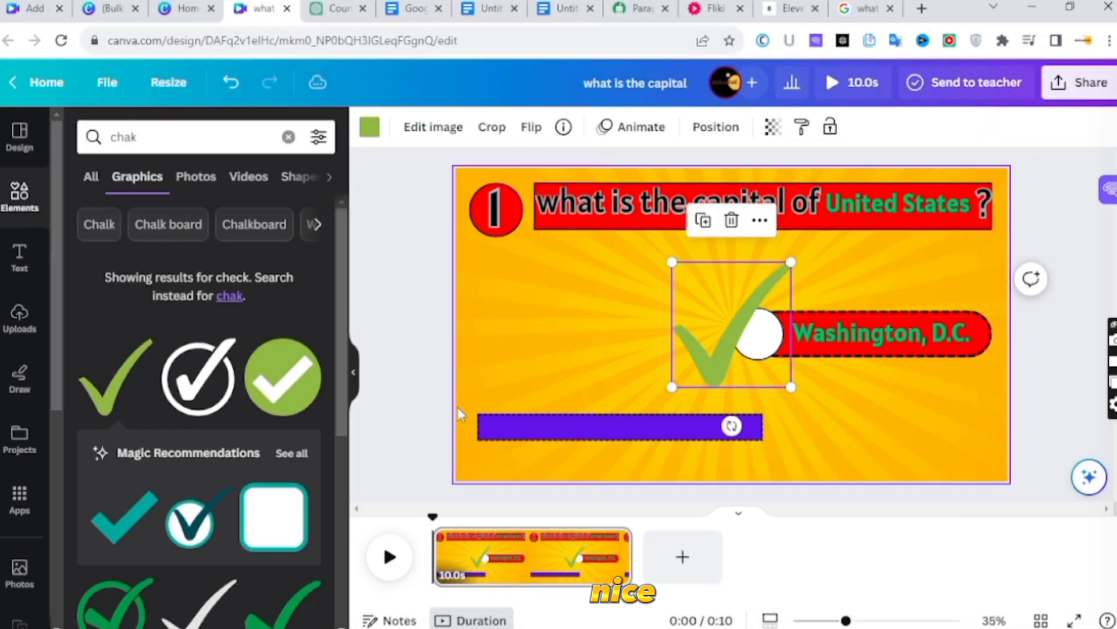
left_click_drag(793, 389, 701, 291)
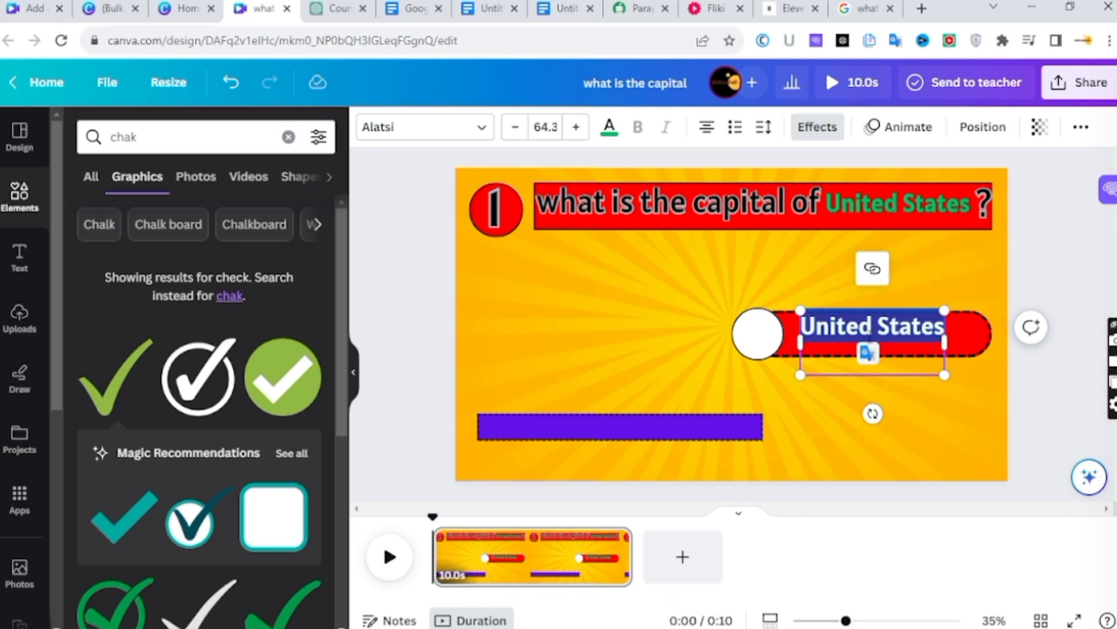
type("Washington, D.C.")
left_click(934, 325)
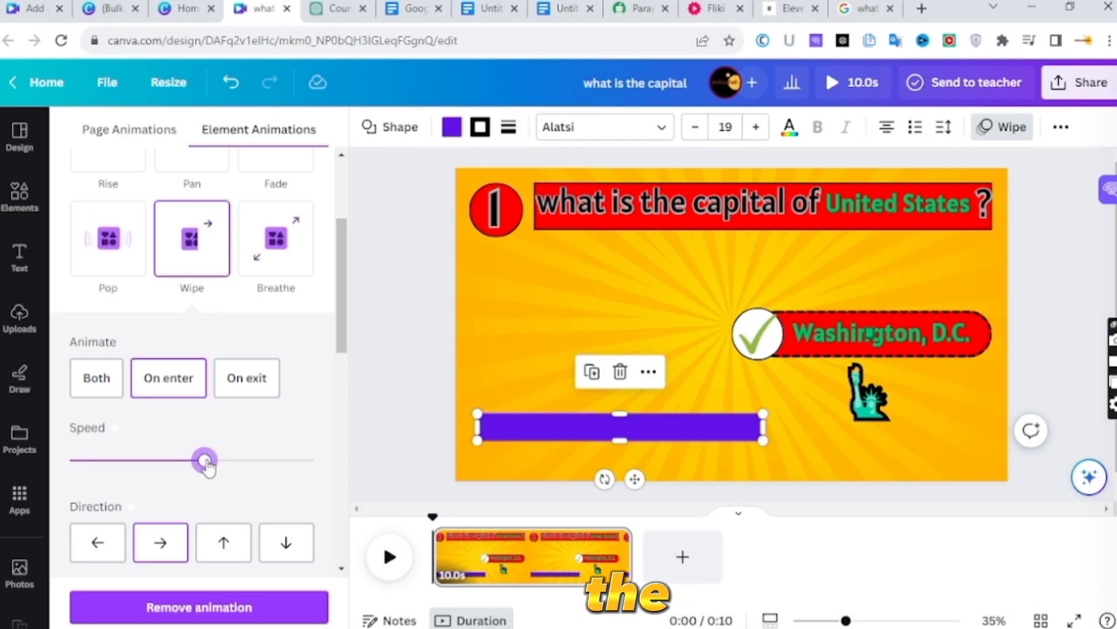
- Set the speed of the purple bar's on-enter Wipe animation to its minimum
left_click_drag(204, 461, 71, 460)
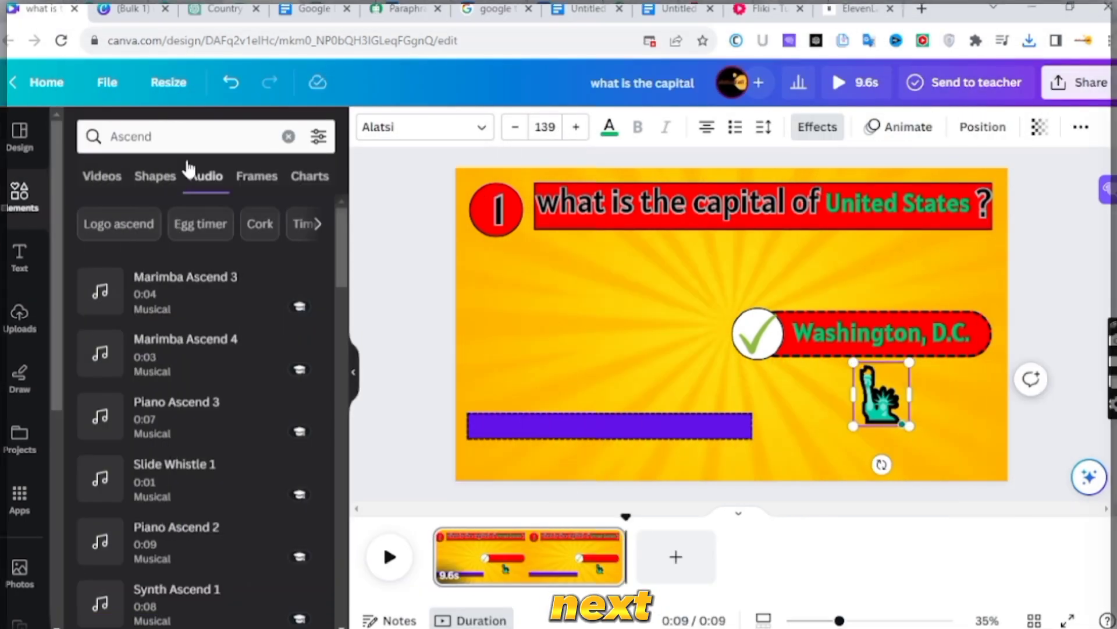
- Find Egg Timer Tic Toc with an audio search for "timer sound", add it and trim it to 7.6 s
double_click(176, 132)
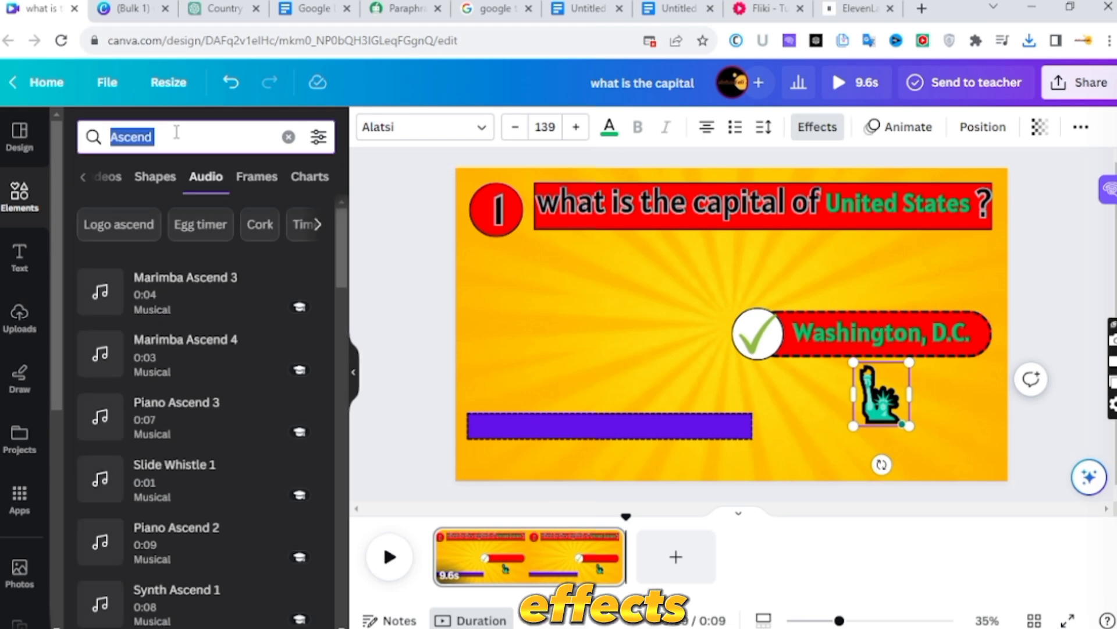
type("timer sound")
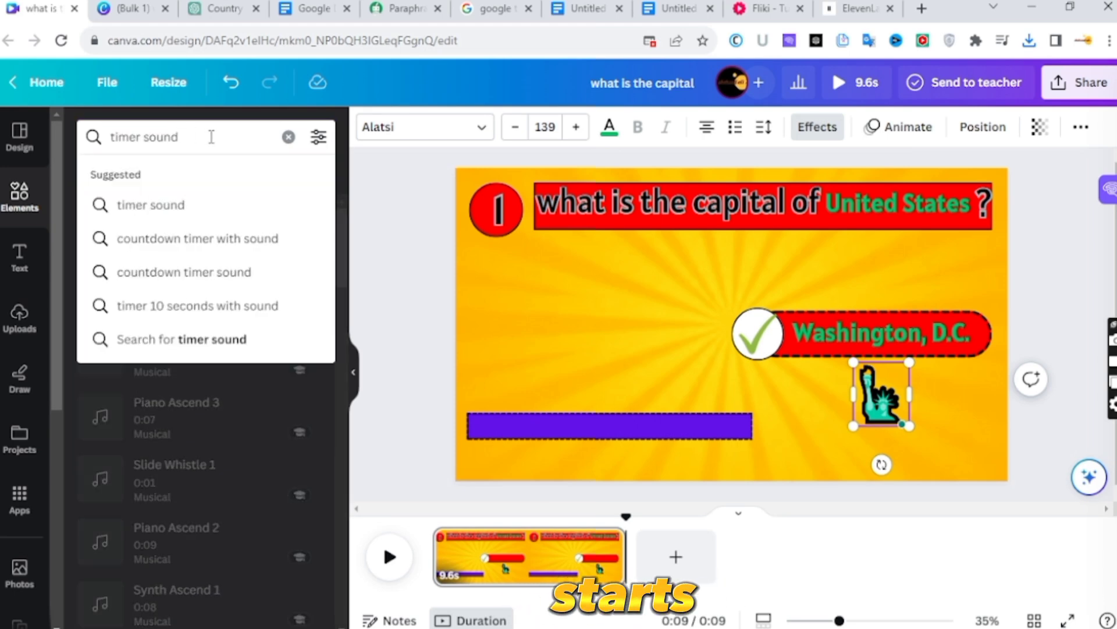
key("Return")
mouse_move(119, 302)
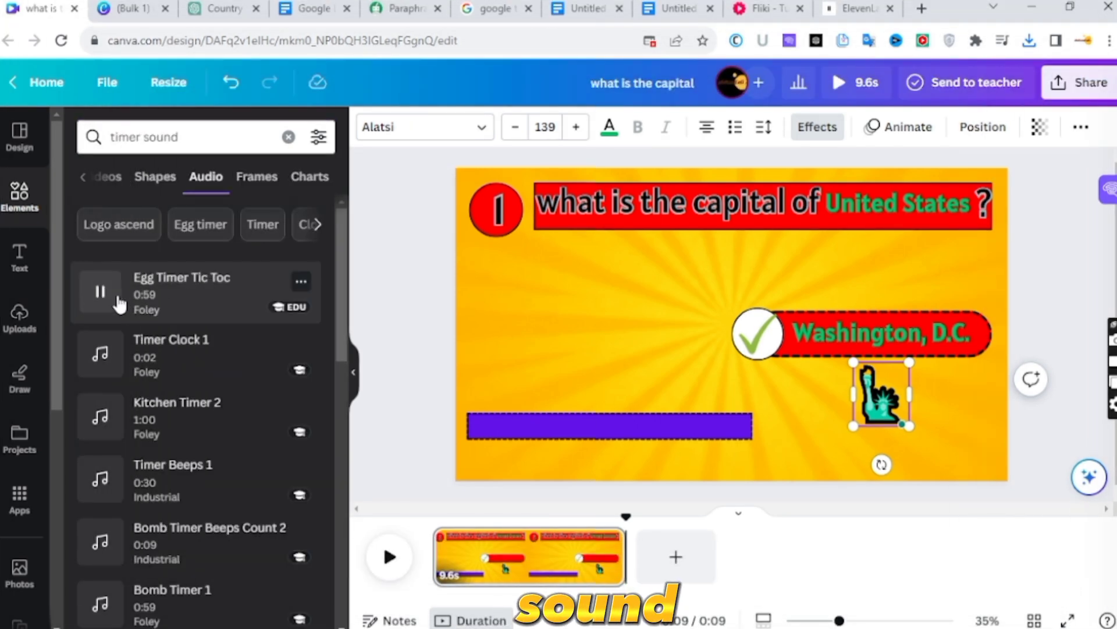
scroll(212, 292, "down", 1)
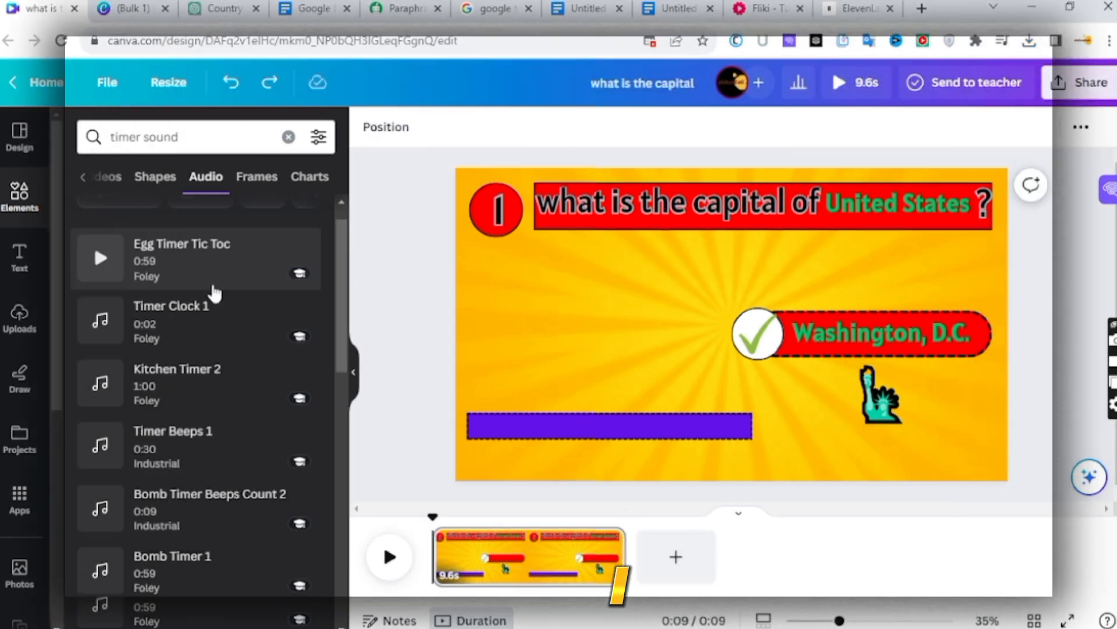
left_click(182, 257)
left_click_drag(618, 574, 579, 575)
- Search the audio for "logo ascend 8" and add PREL Logo Ascend 8
triple_click(185, 137)
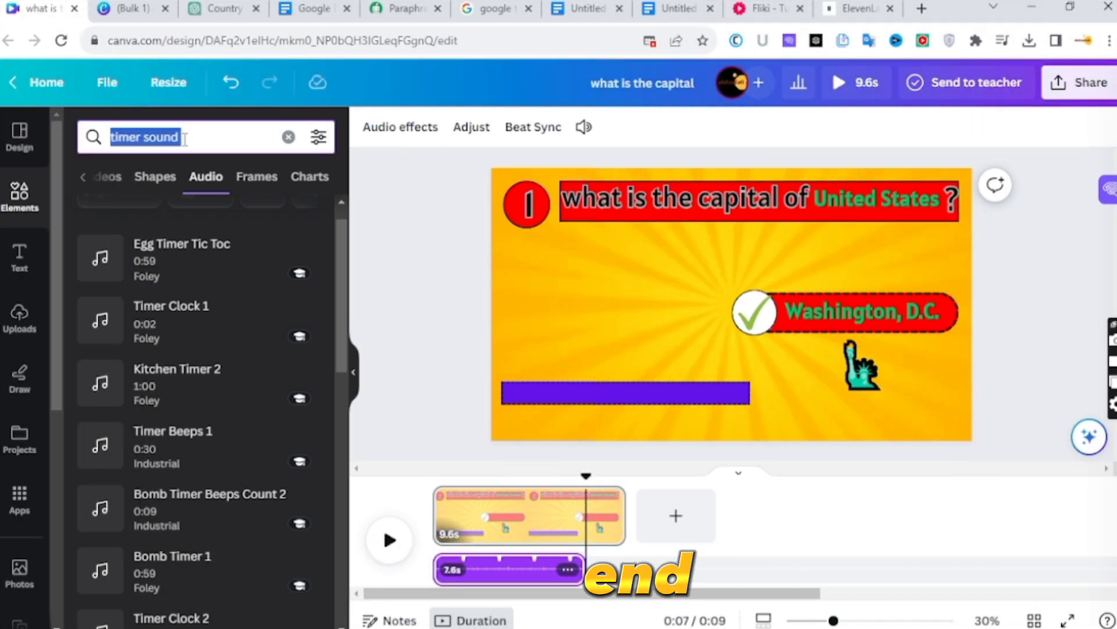
type("ascend 8")
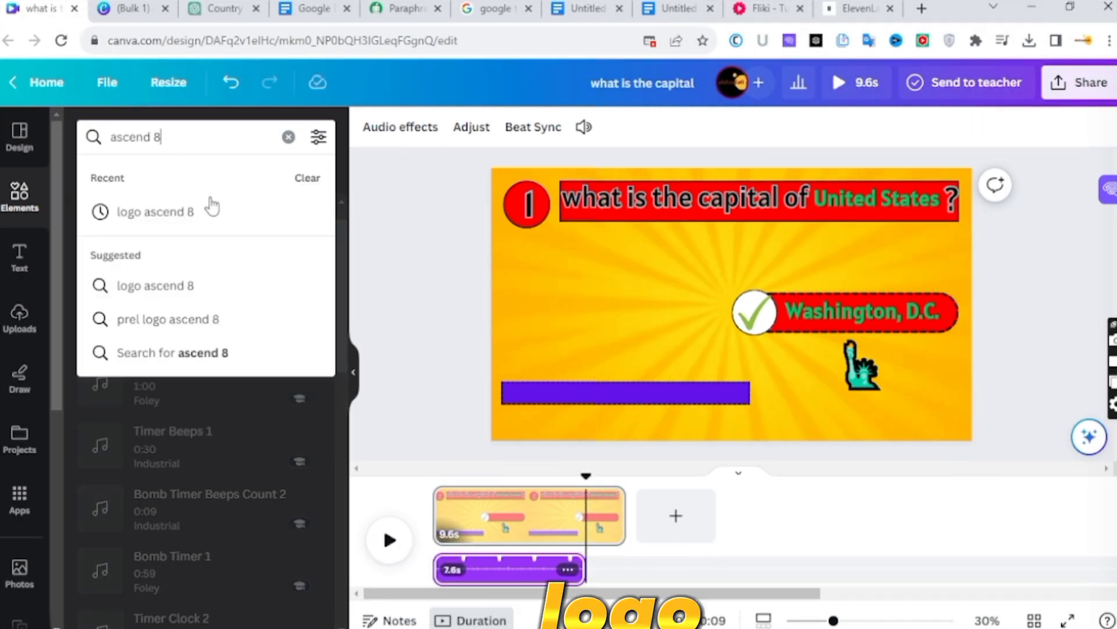
left_click(211, 204)
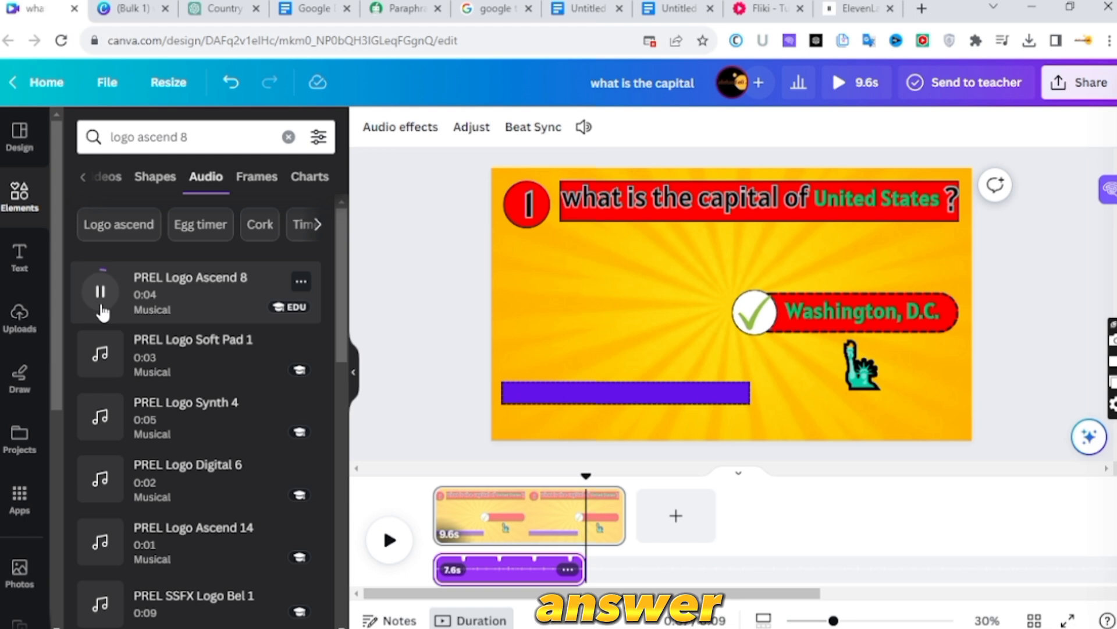
left_click(163, 300)
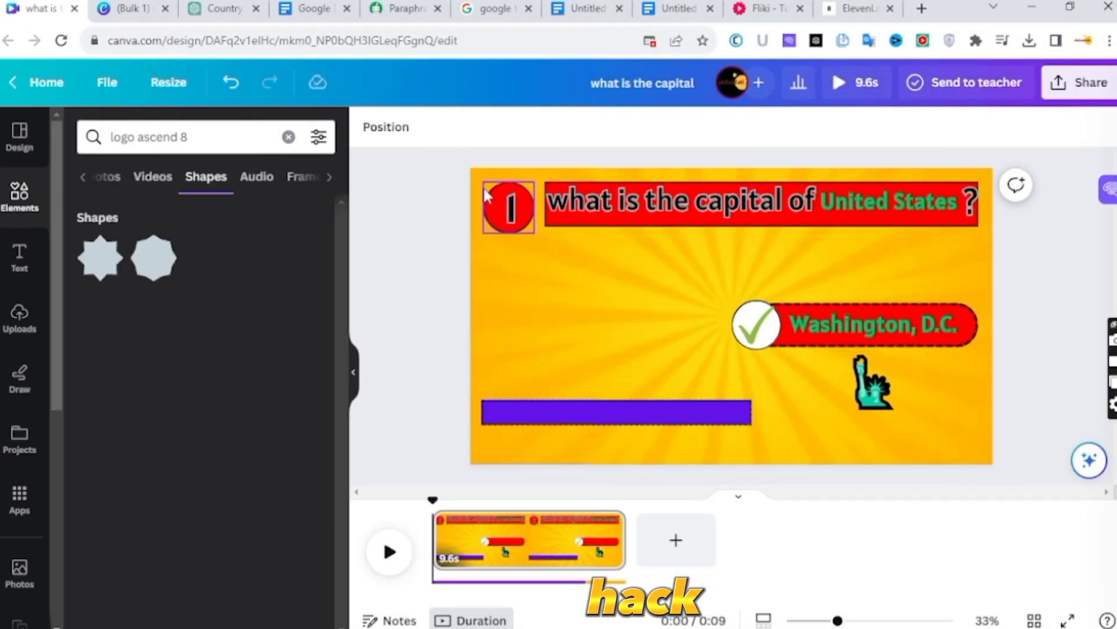
- Delete every element except the yellow background and download the page as a 1080p MP4 video
left_click_drag(470, 178, 1028, 476)
key("Delete")
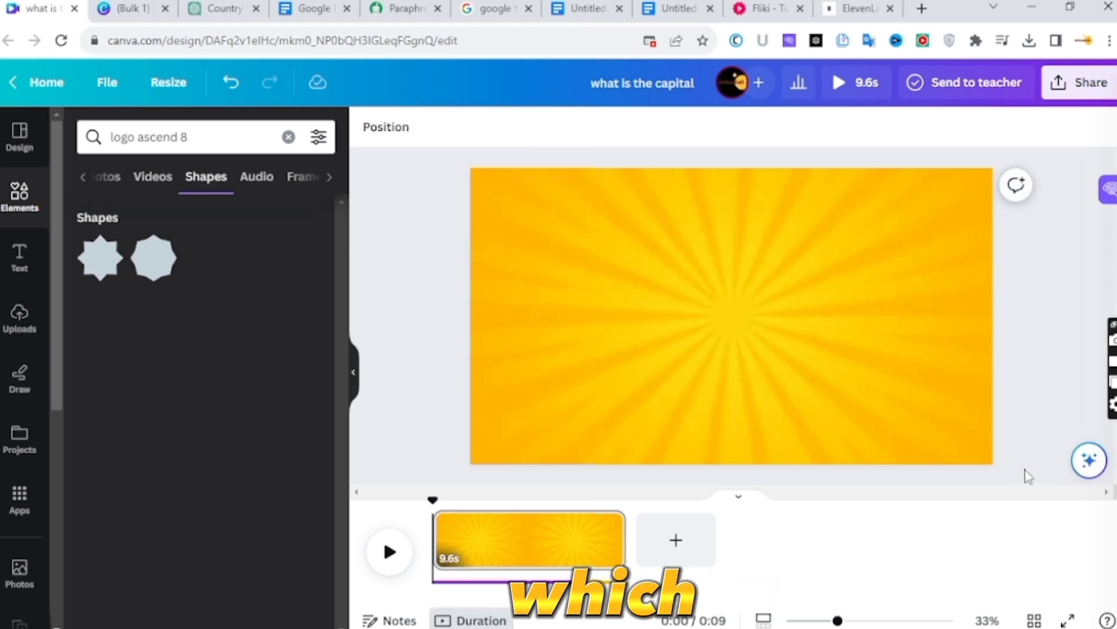
left_click(1061, 80)
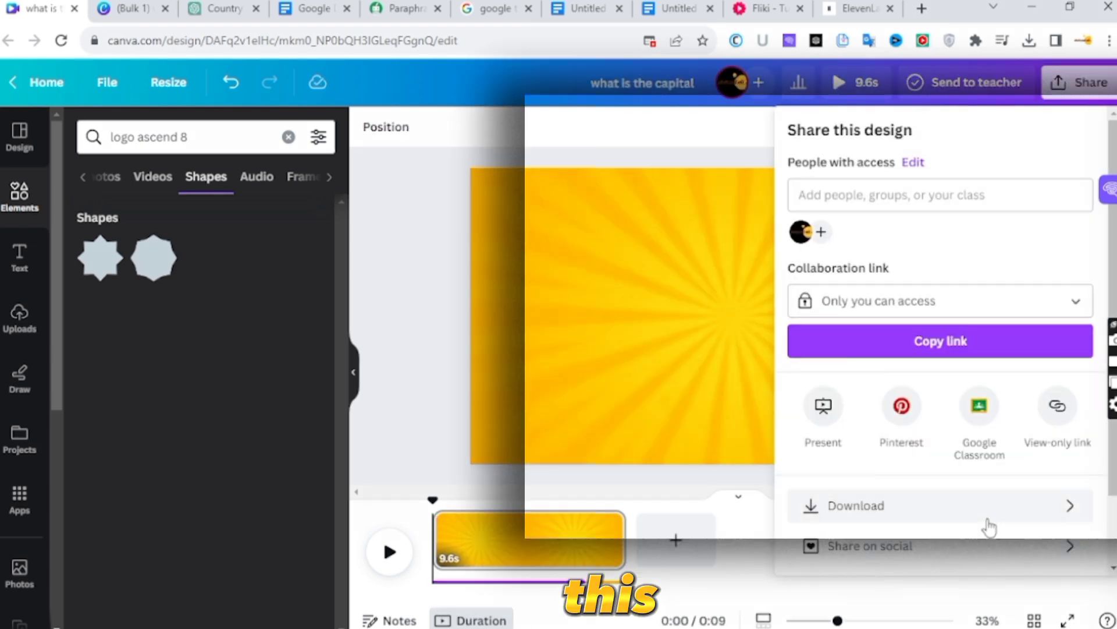
left_click(990, 523)
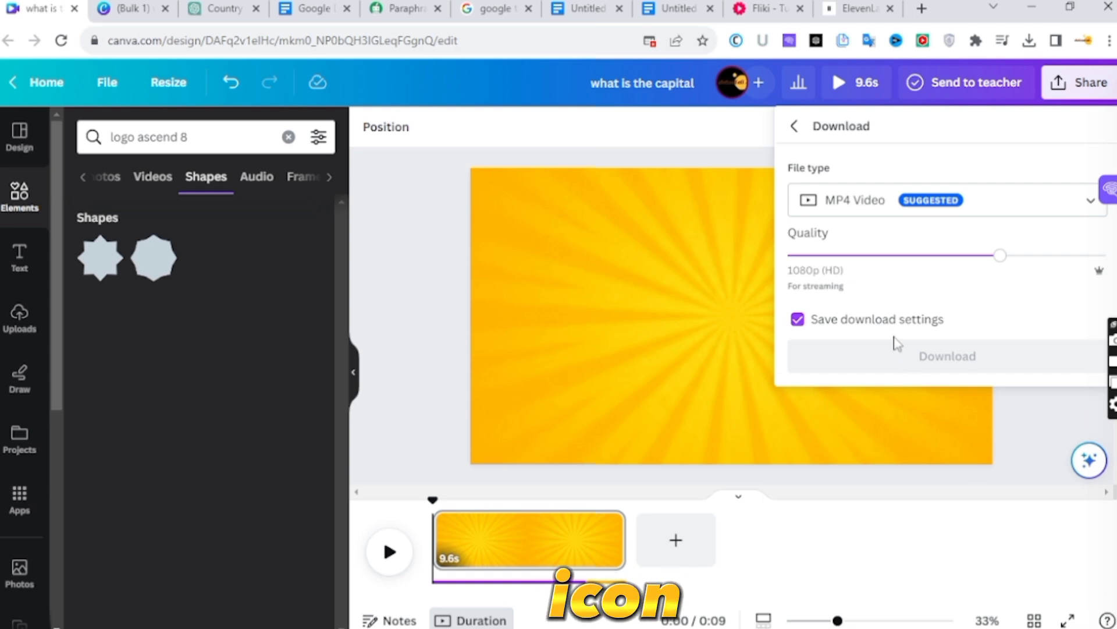
left_click(928, 372)
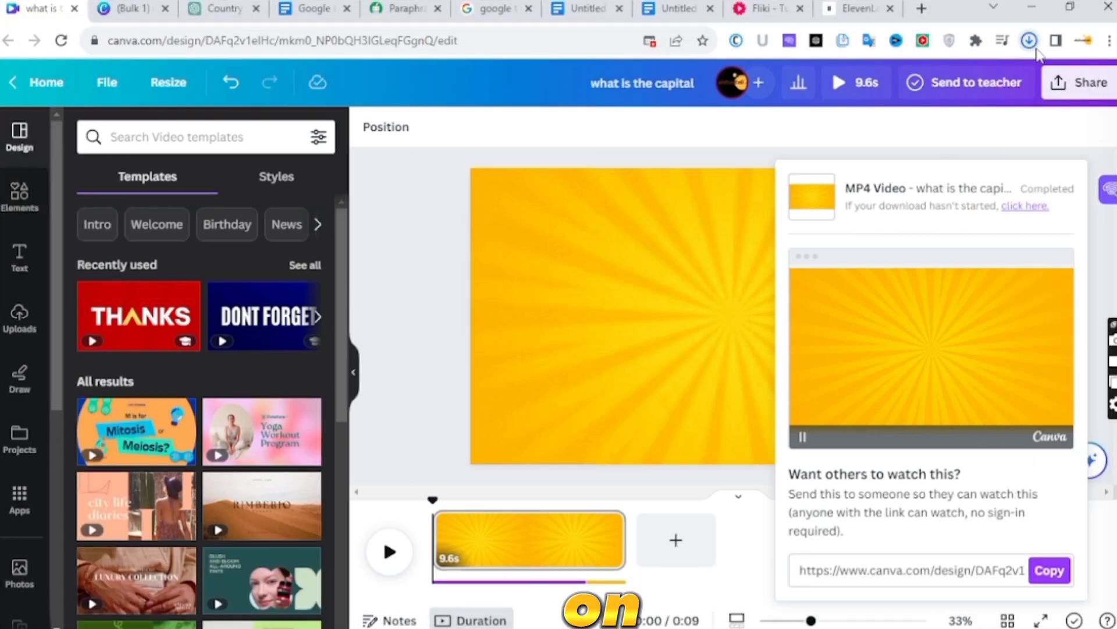
- Upload the downloaded background video to the design's video uploads
left_click(1029, 40)
left_click_drag(856, 107, 145, 316)
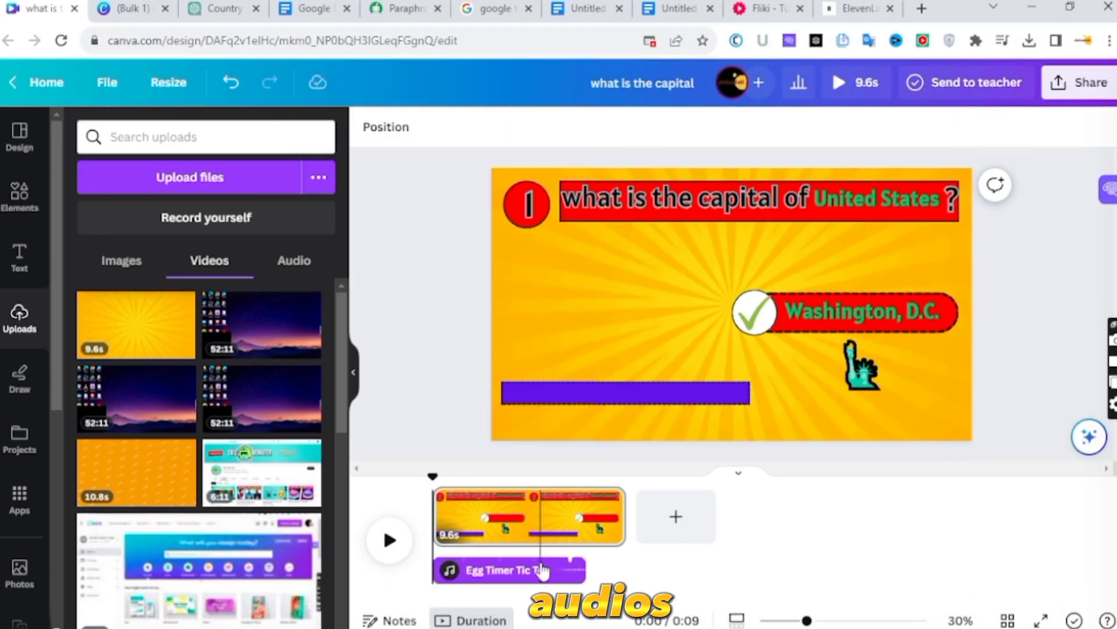
- Remove the sound clips from the timeline, then place the uploaded 9.6 s yellow video behind all elements as the page background
left_click(542, 571)
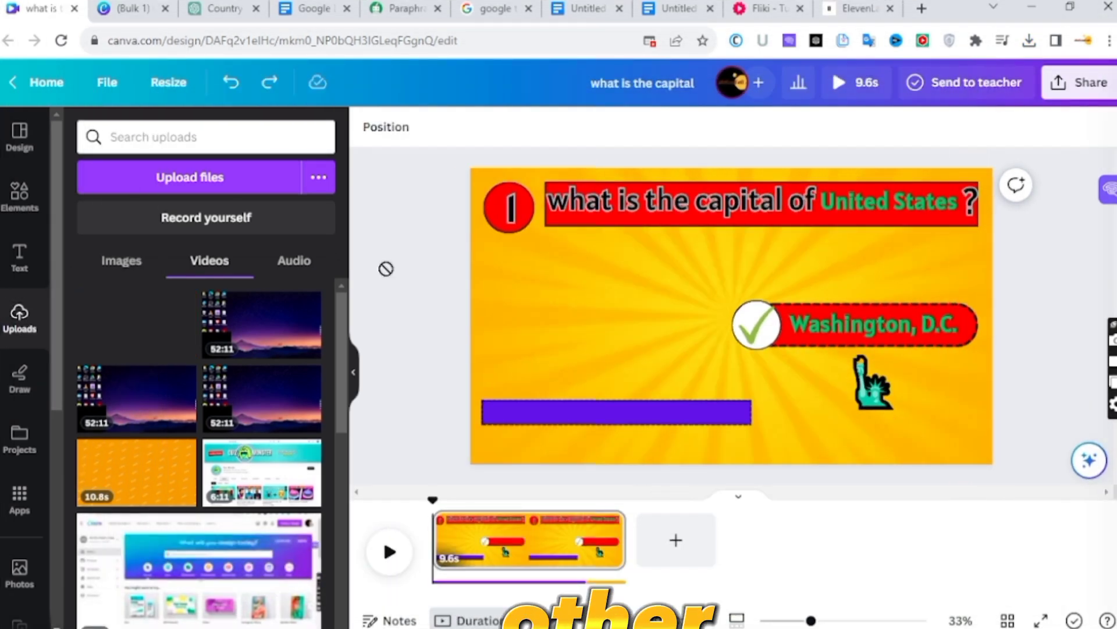
left_click_drag(386, 268, 691, 226)
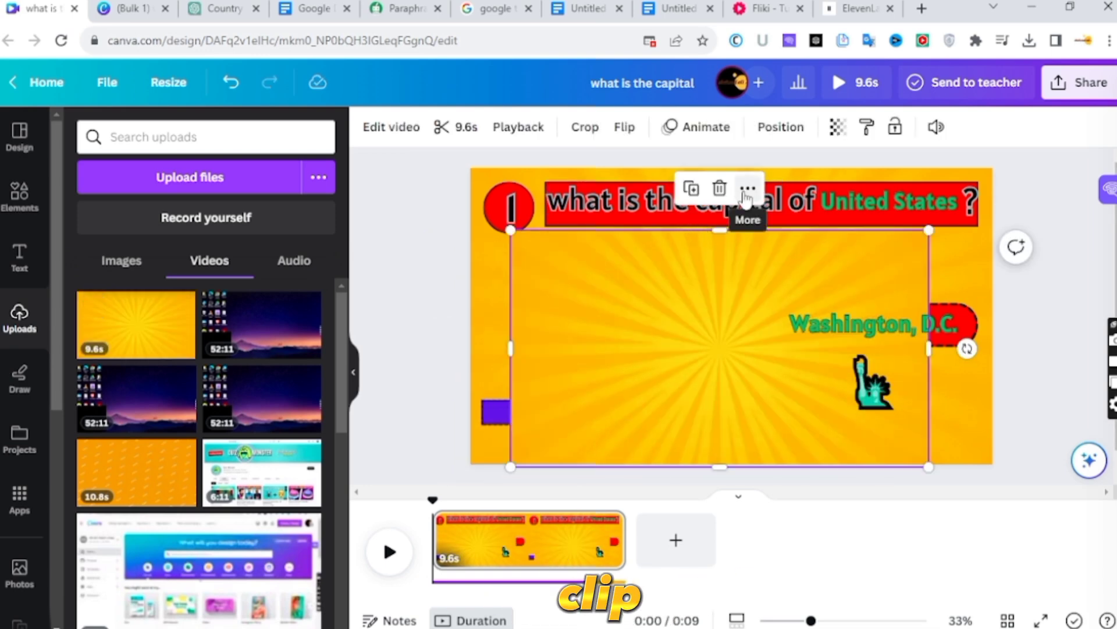
left_click(747, 189)
left_click(808, 592)
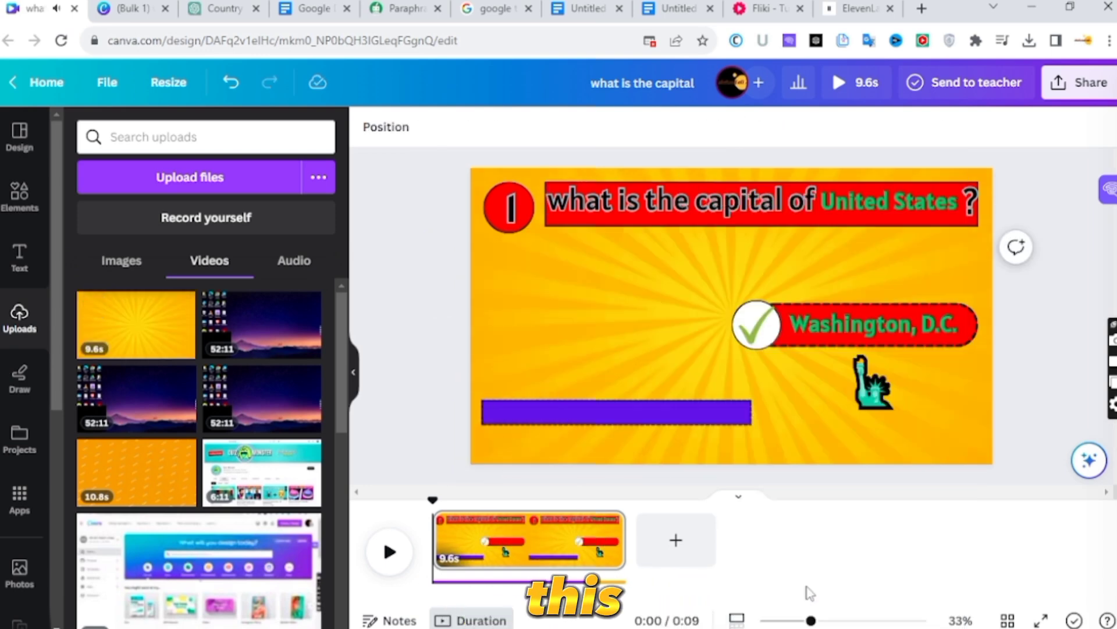
left_click(390, 552)
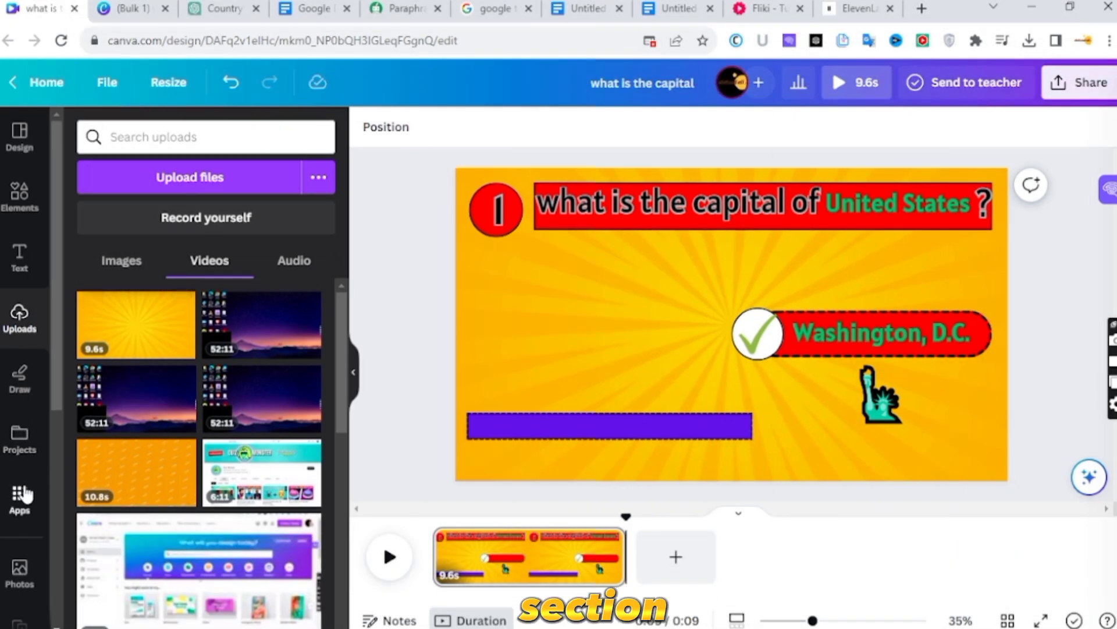
- Search the apps for "bulk" and open Bulk create
left_click(23, 494)
type("bulk")
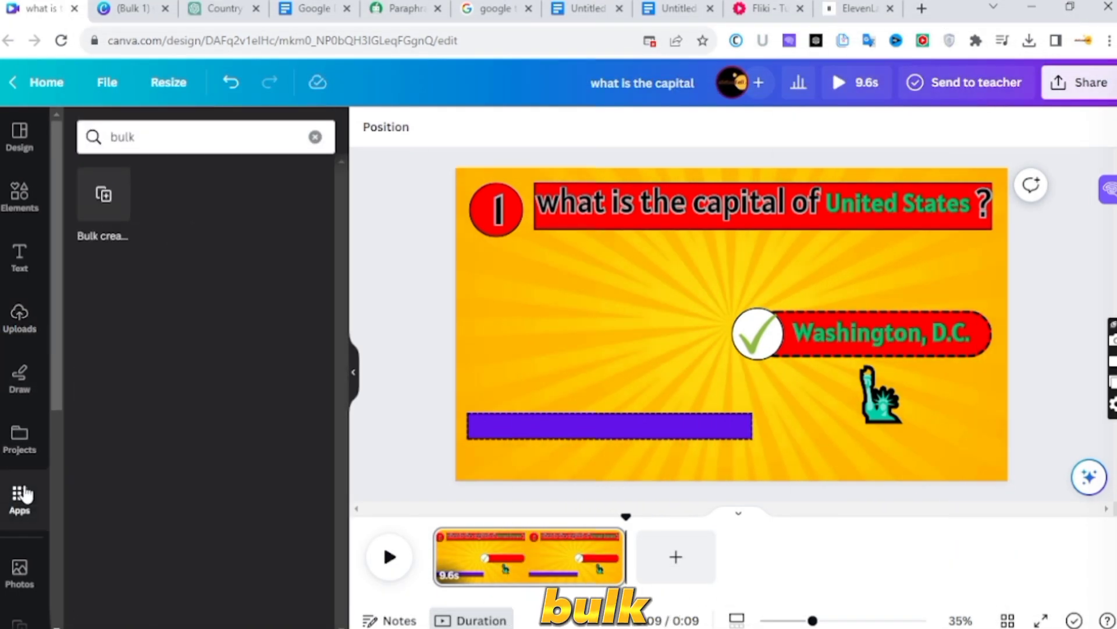
left_click(94, 204)
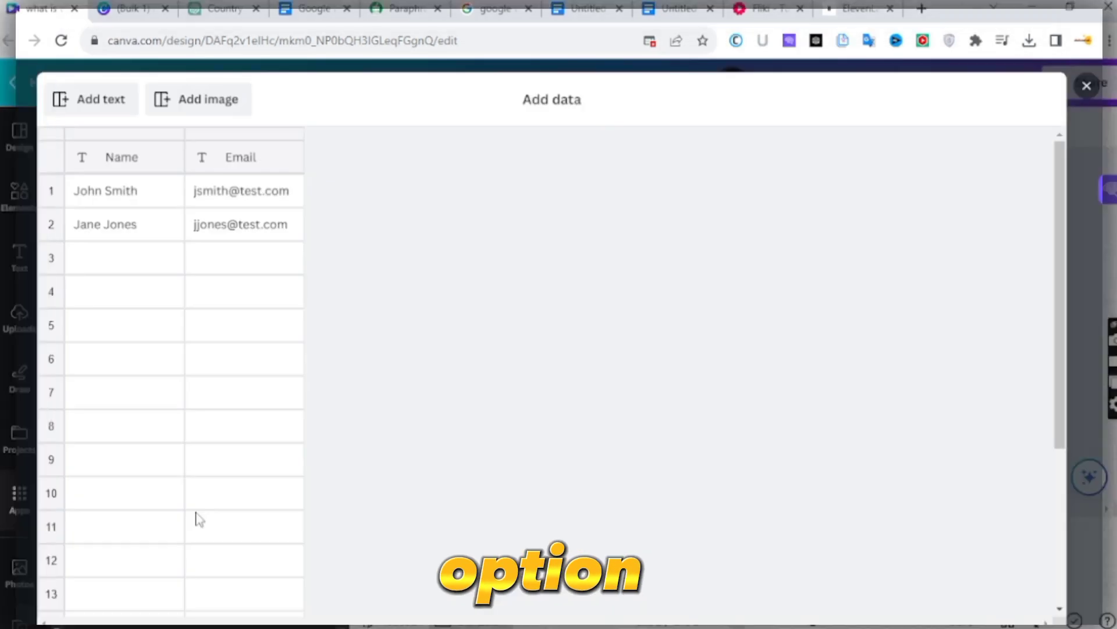
- Start manual data entry in Bulk create and clear the existing columns of its data table
left_click(245, 224)
key("Delete")
left_click(288, 186)
key("Delete")
left_click(128, 190)
key("Delete")
left_click(142, 227)
key("Delete")
- Copy the ChatGPT table with No., Country, Capital and Emoji columns and paste it into the Bulk create data table
left_click(253, 166)
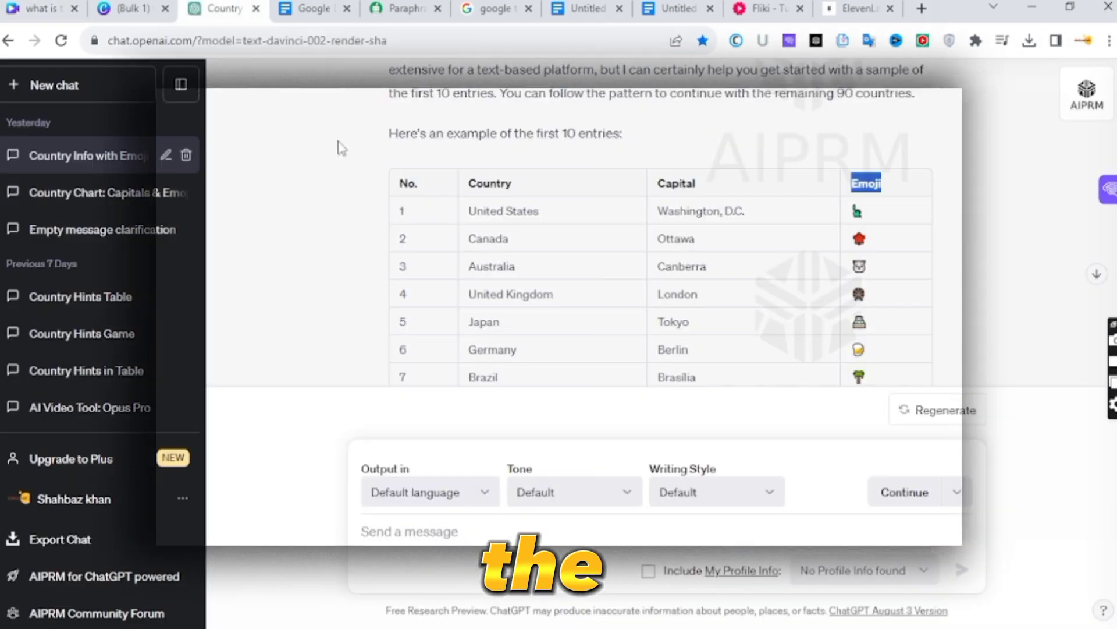
scroll(756, 291, "down", 5)
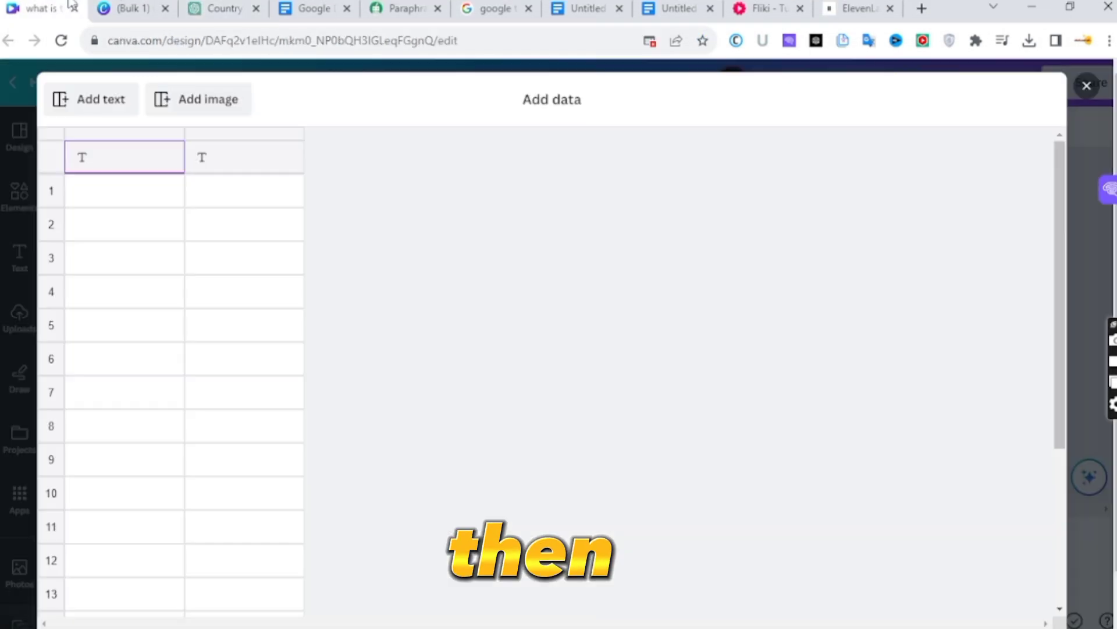
key("ctrl+v")
scroll(104, 162, "down", 2)
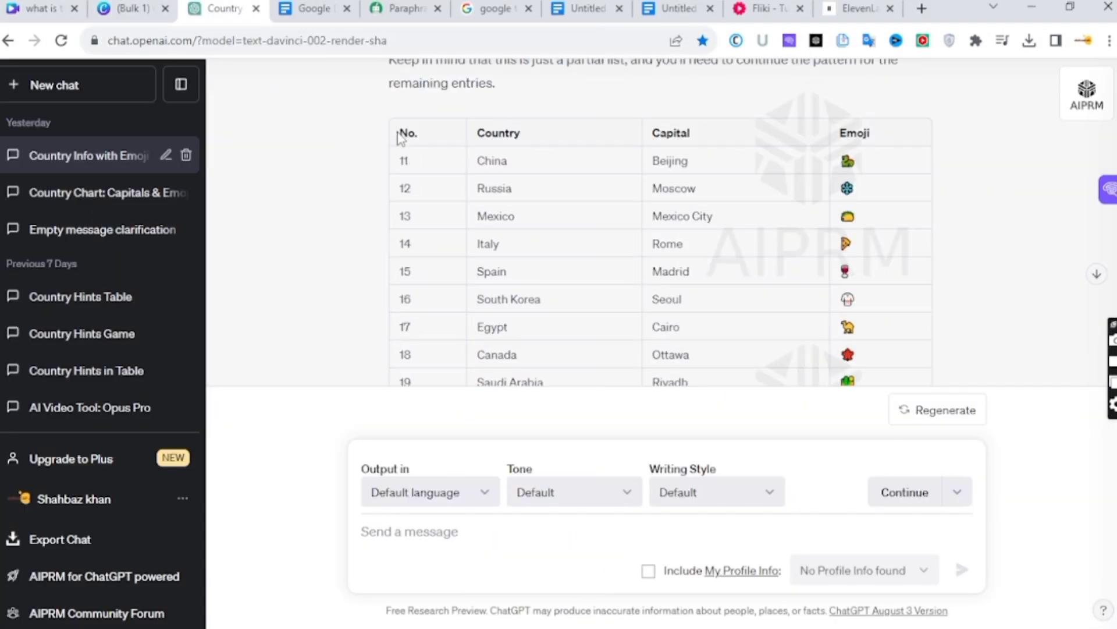
left_click_drag(474, 75, 893, 332)
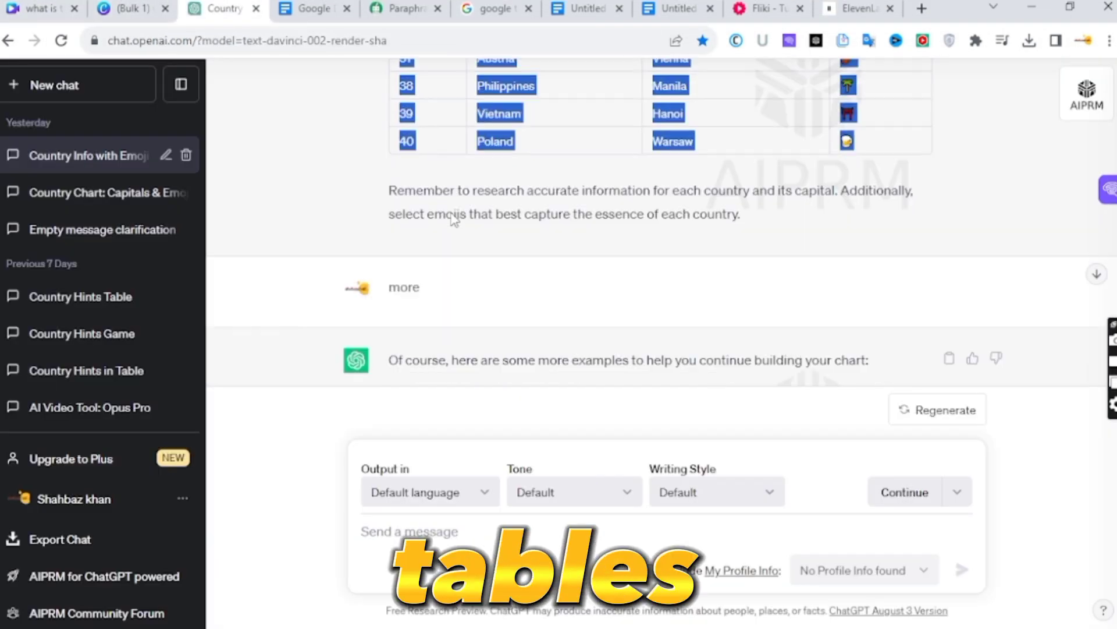
left_click_drag(757, 291, 633, 261)
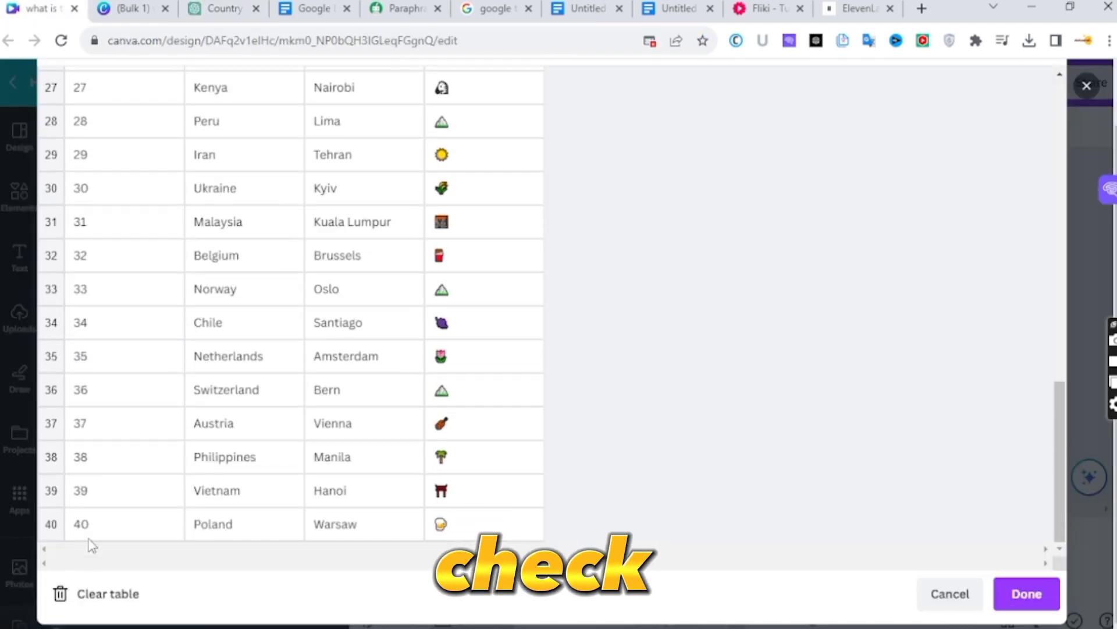
scroll(88, 526, "down", 1)
left_click(87, 527)
key("ctrl+v")
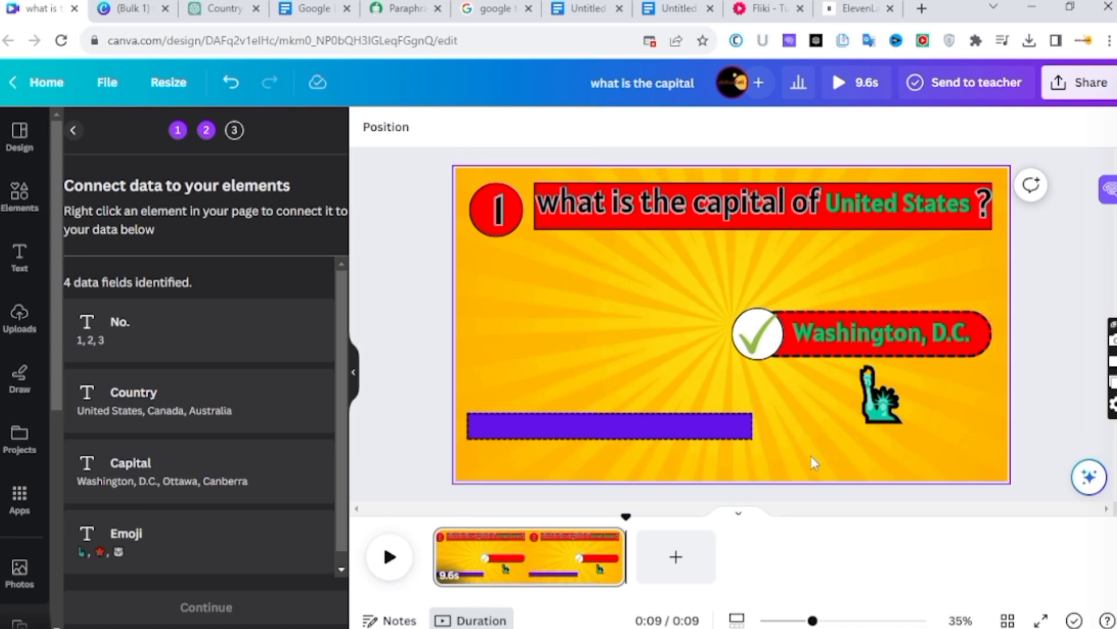
- Connect the question number to the No. field and the text United States to the Country field
left_click(498, 209)
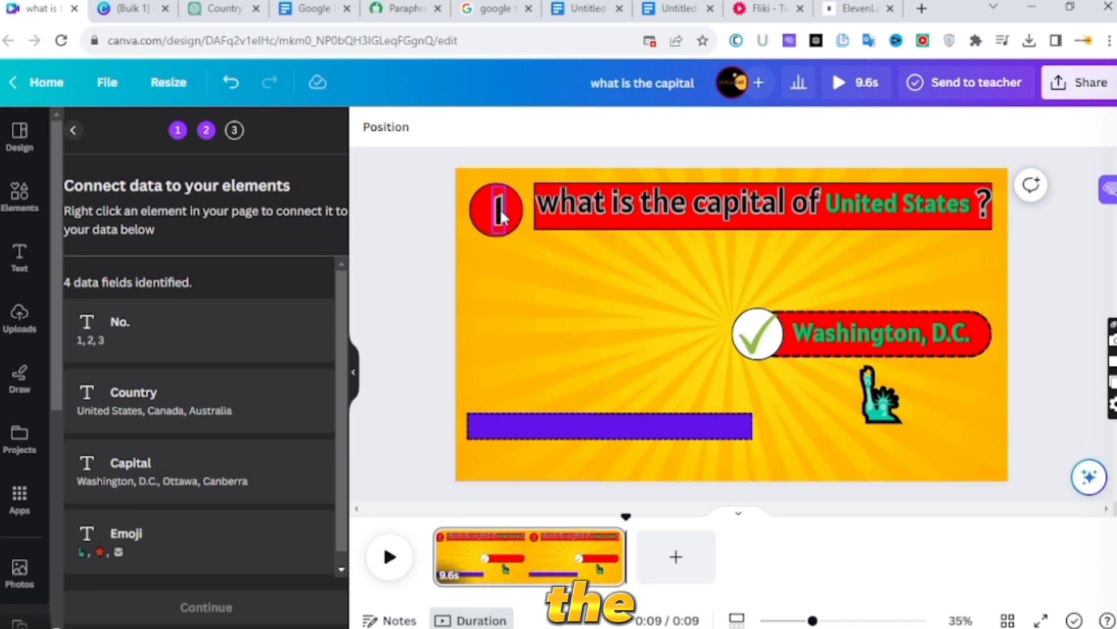
right_click(500, 215)
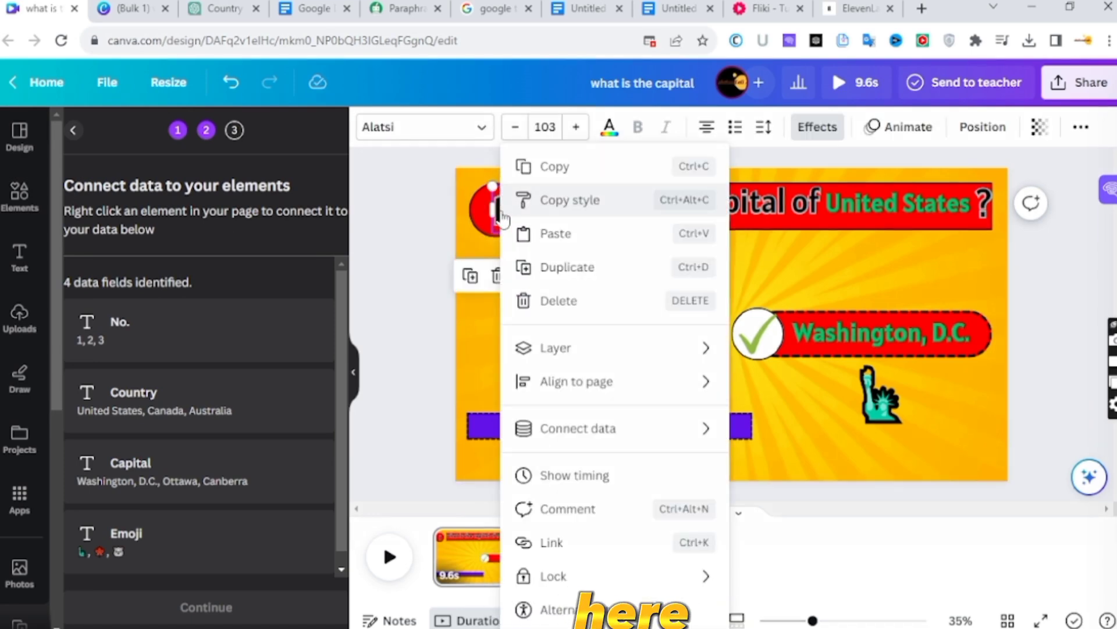
mouse_move(586, 428)
left_click(765, 434)
left_click(896, 203)
right_click(896, 203)
mouse_move(931, 428)
left_click(818, 466)
- Connect the answer text Washington, D.C. to the Capital field and the statue emoji to the Emoji field
right_click(855, 340)
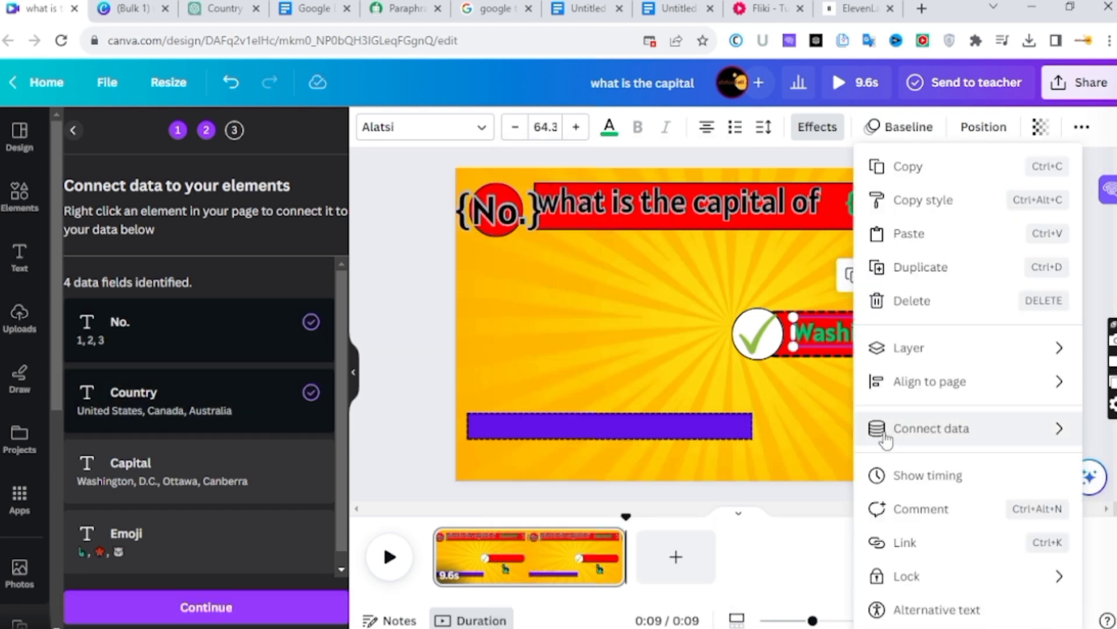
mouse_move(885, 427)
left_click(784, 504)
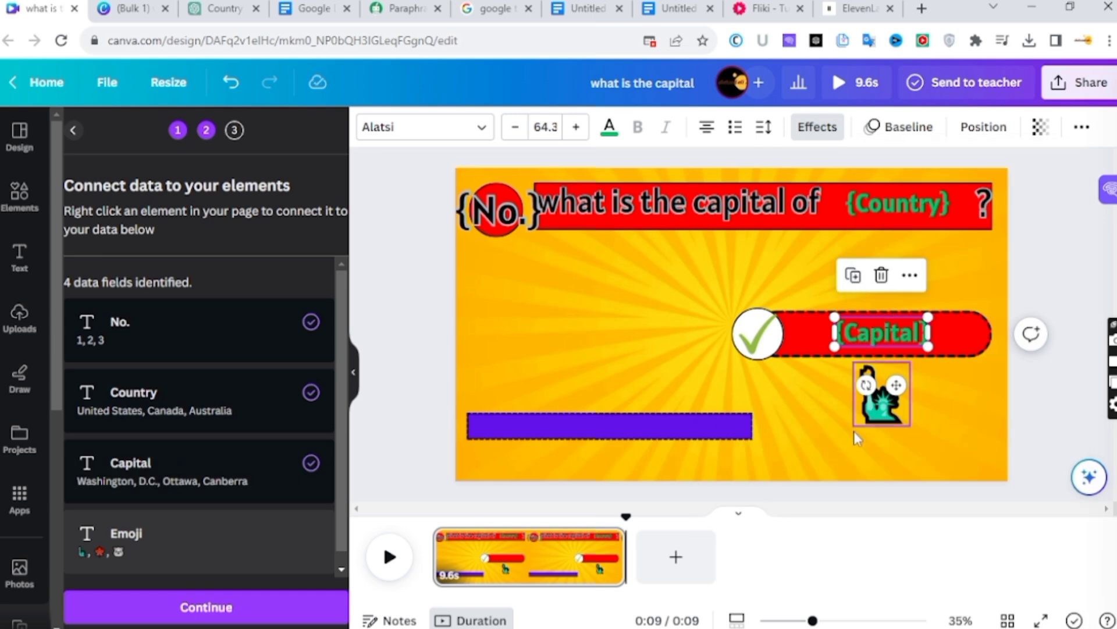
right_click(880, 390)
left_click(785, 536)
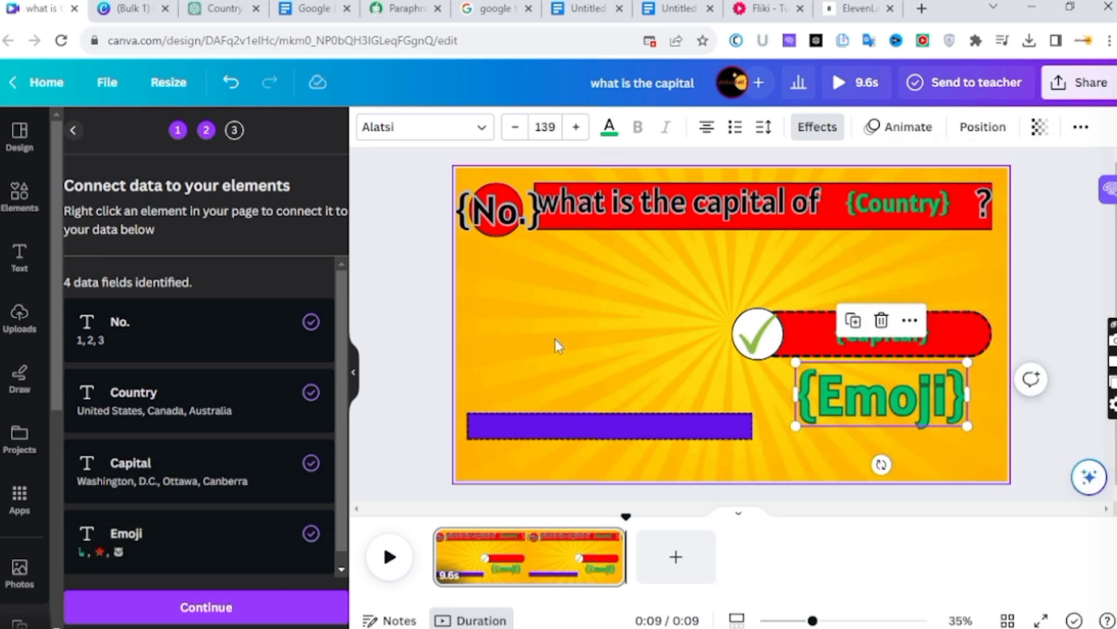
- Continue with the connected fields and generate the quiz pages as a new bulk design
left_click(406, 296)
scroll(288, 331, "down", 1)
scroll(198, 567, "up", 1)
left_click(192, 606)
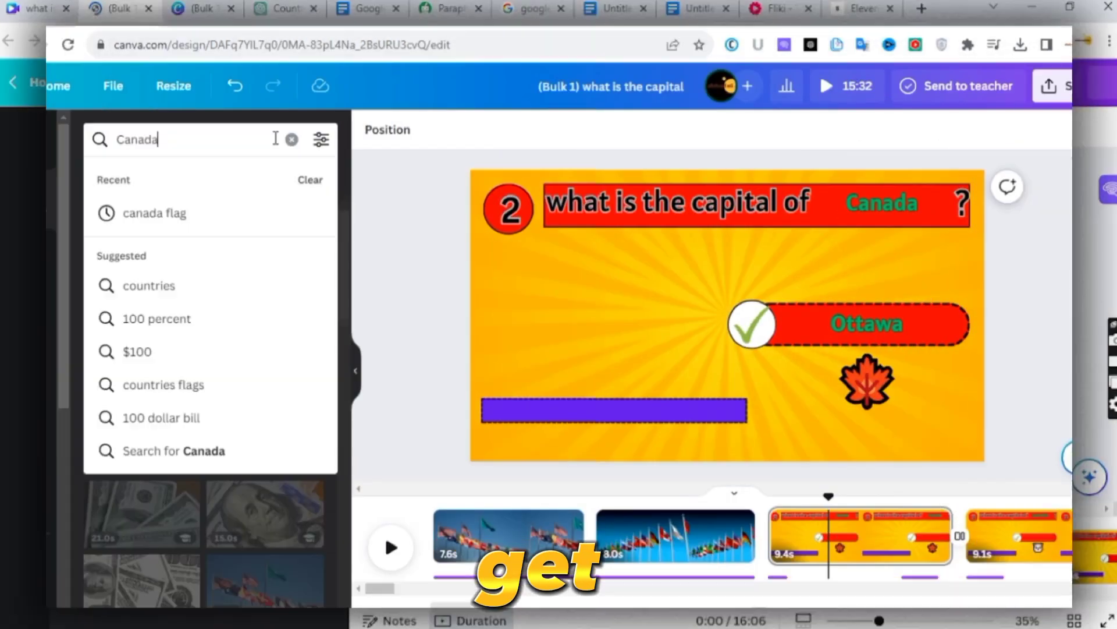
- Find a Canadian flag with a photo search for "canada flag" and place it beside the answer on the Canada page
left_click(149, 212)
left_click(155, 180)
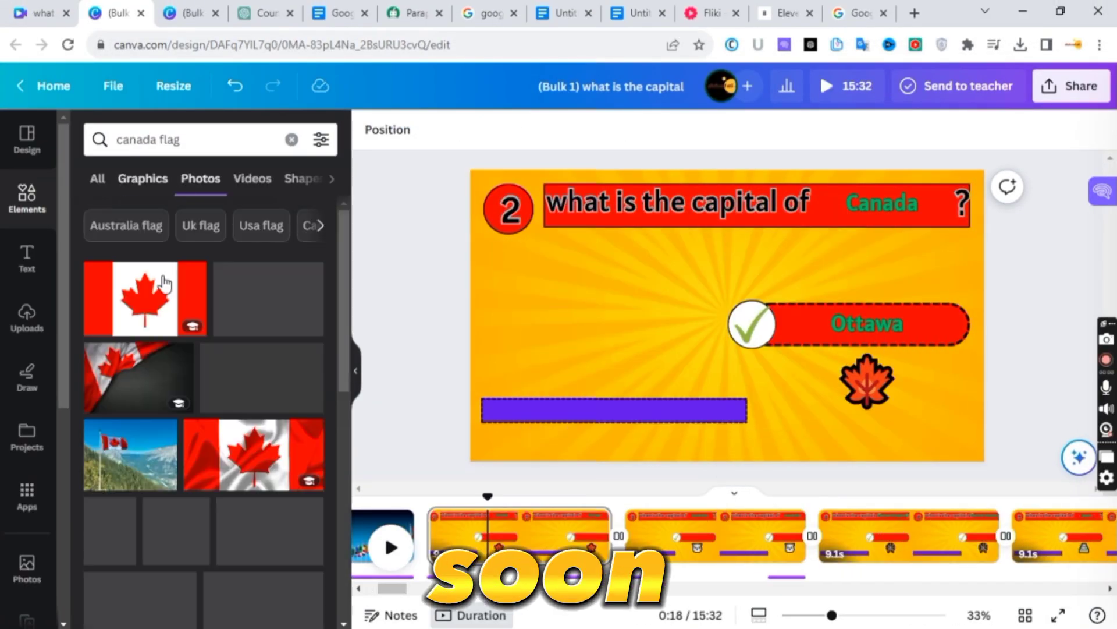
left_click_drag(145, 298, 587, 325)
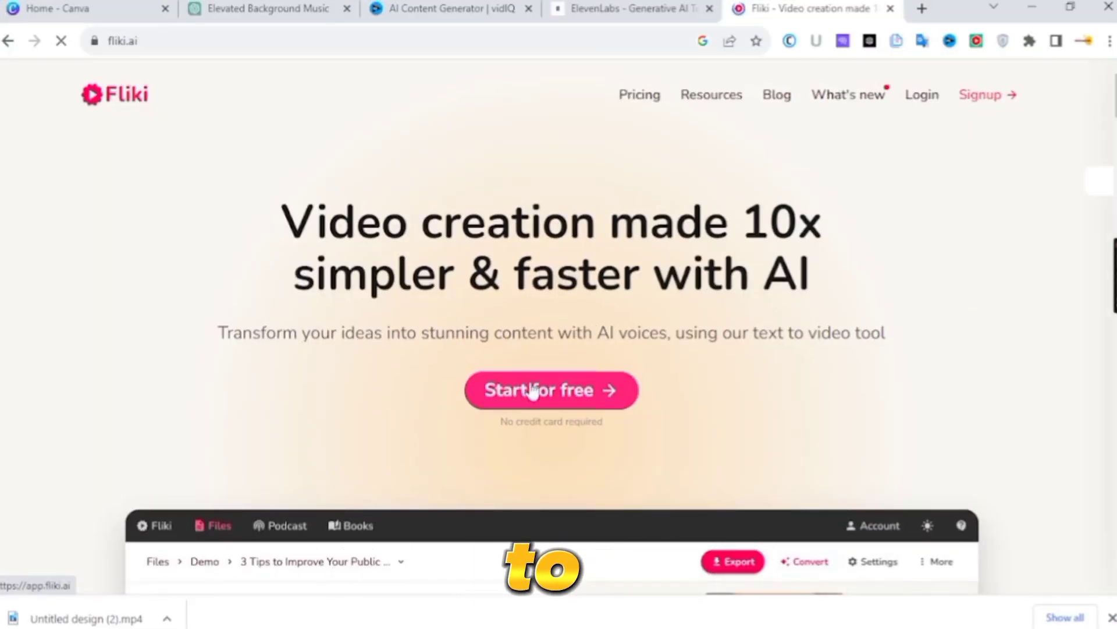
- Switch to Fliki, start for free and create a new file named 100 countries
scroll(481, 421, "down", 10)
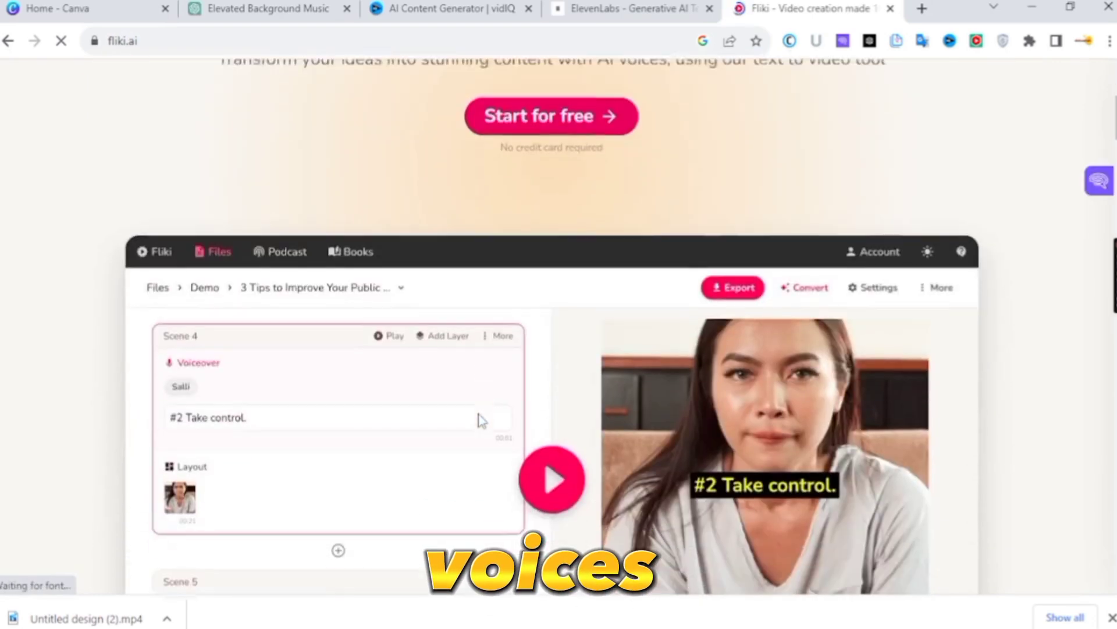
scroll(481, 420, "down", 6)
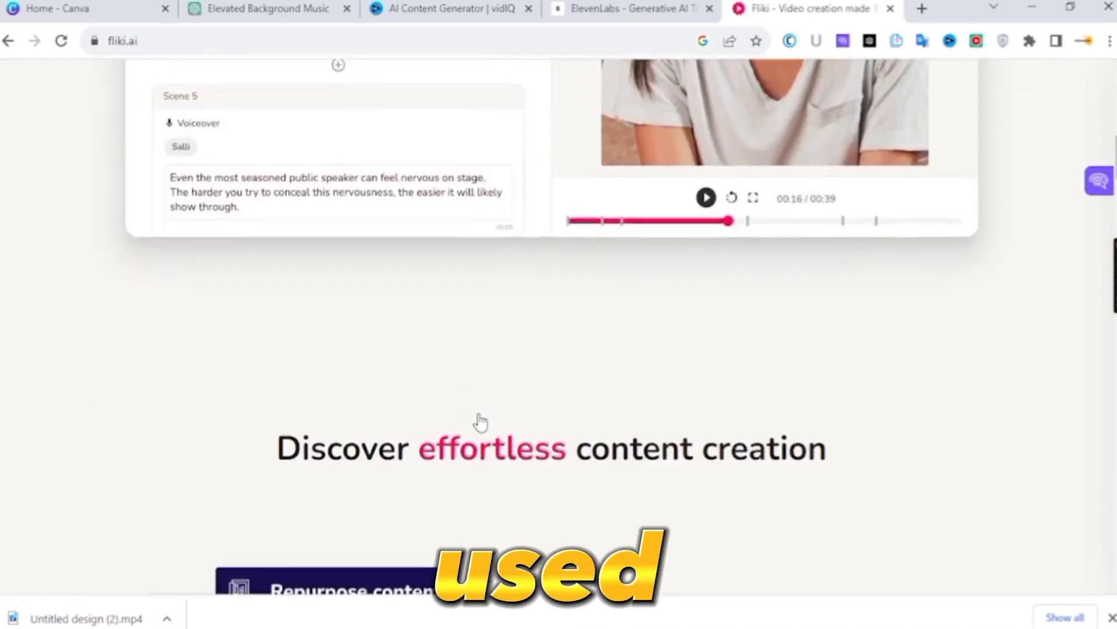
scroll(481, 420, "up", 14)
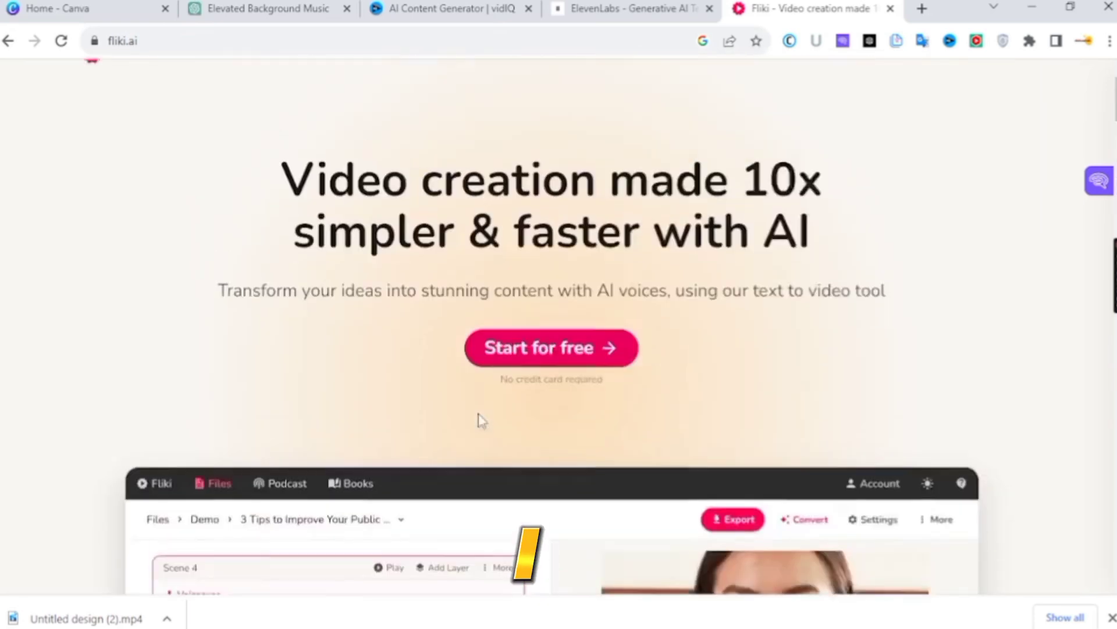
left_click(514, 401)
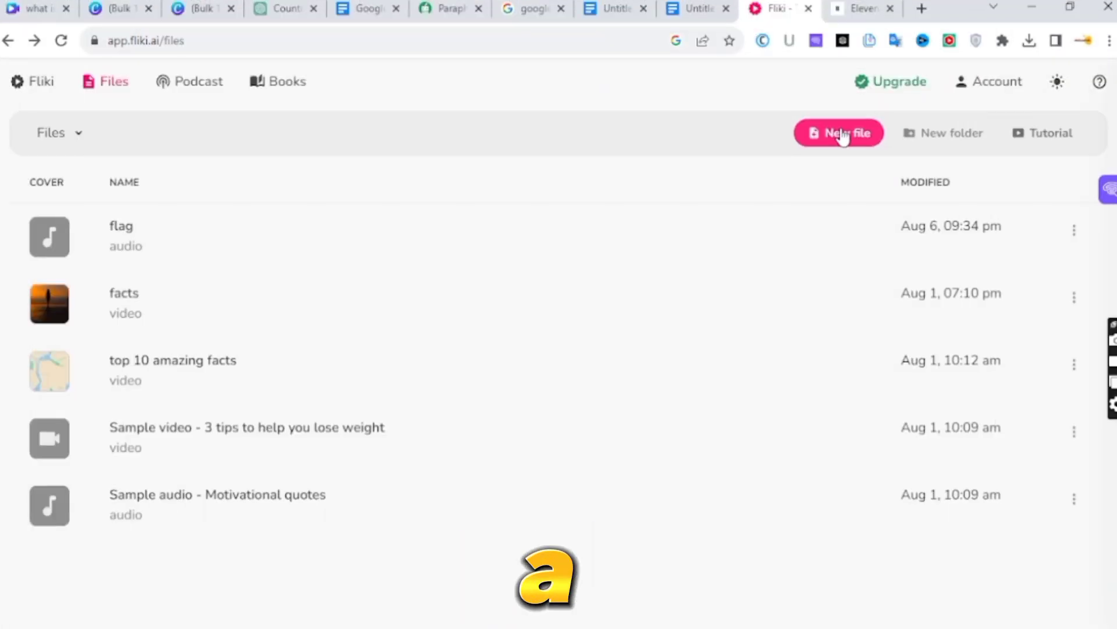
left_click(843, 134)
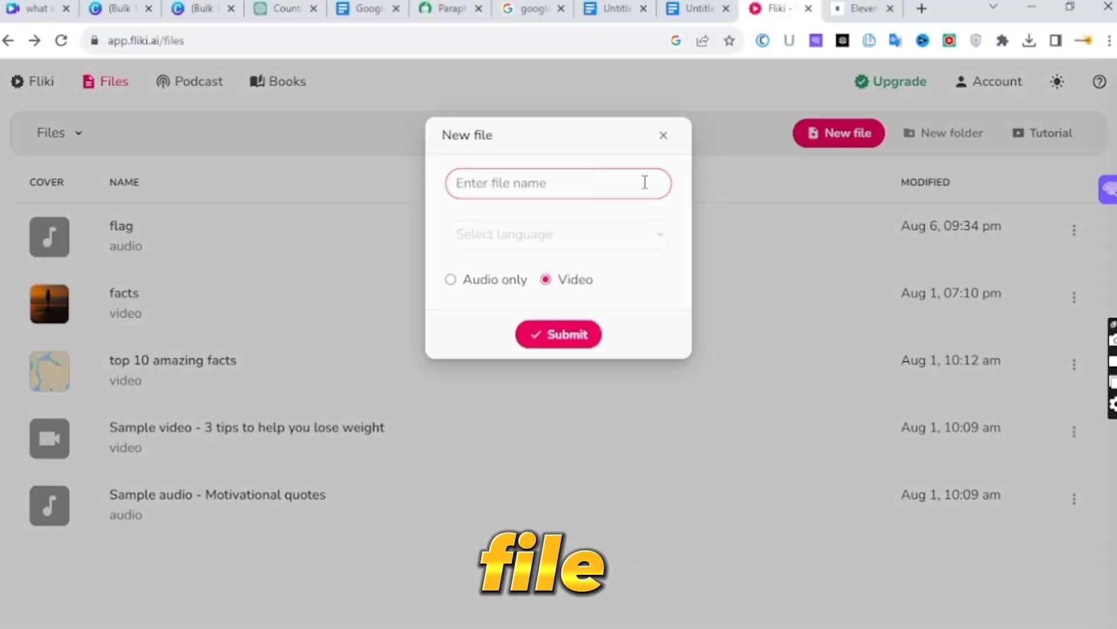
type("100 countries")
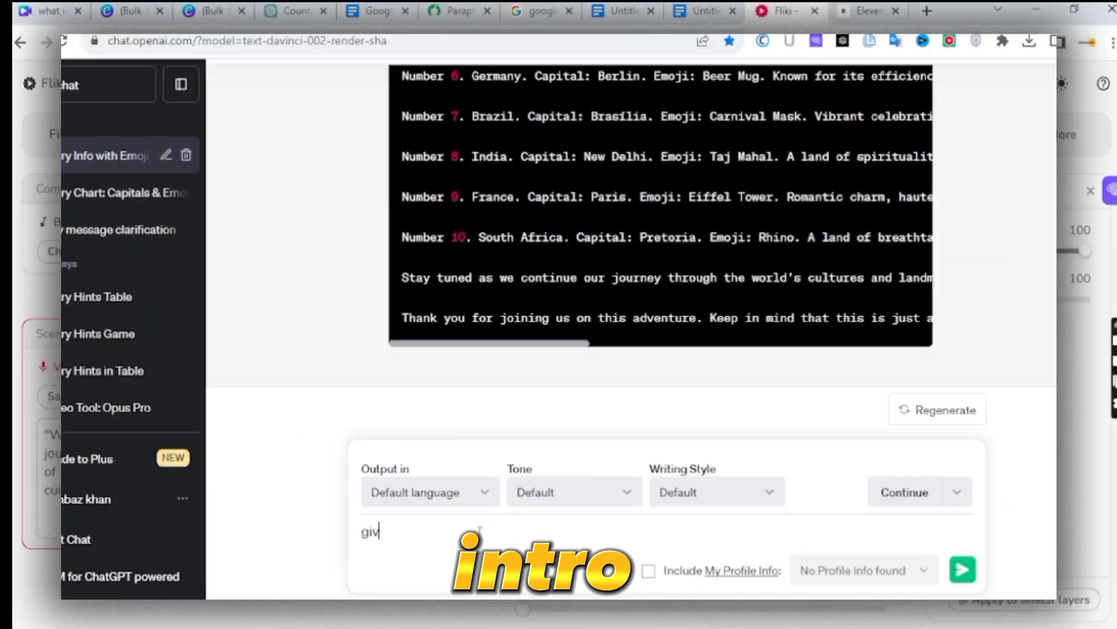
- Ask ChatGPT "give me all 100 countries" and copy its numbered list of countries with capitals
type("me all 100 countries name")
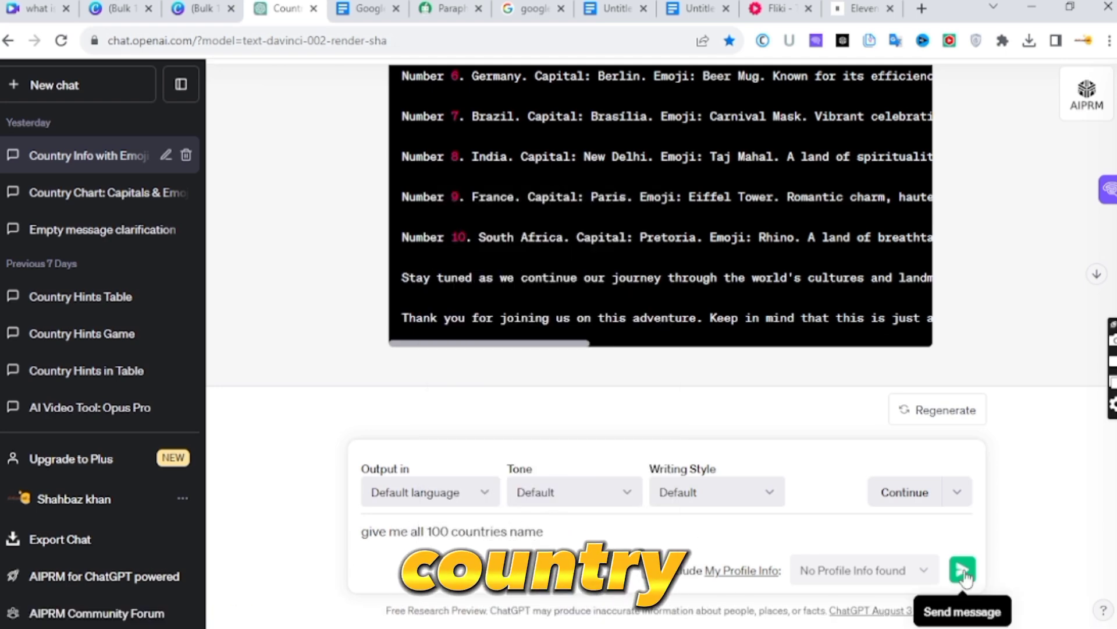
left_click(962, 571)
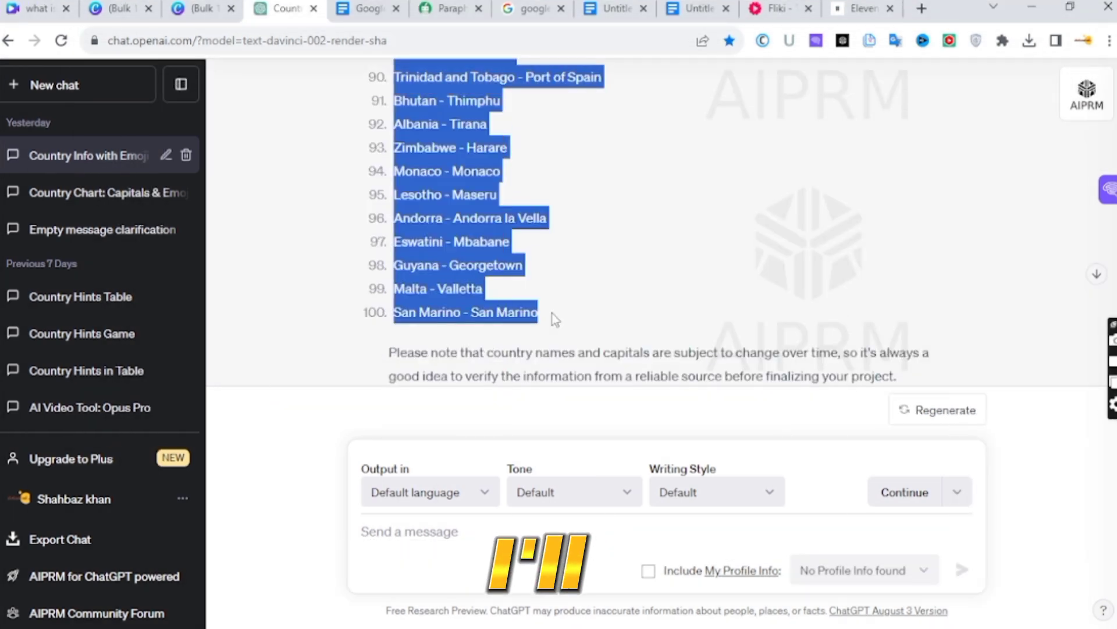
left_click(585, 307)
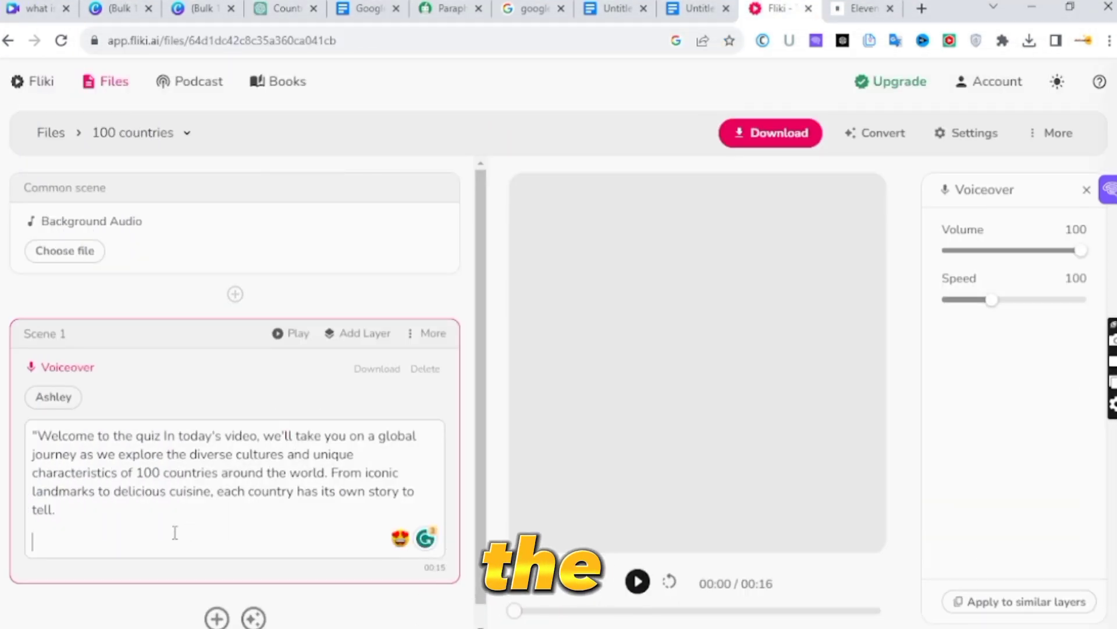
- Paste the country and capital list after the welcome text in Fliki's Scene 1 voiceover and choose the voice Ashley
key("ctrl+v")
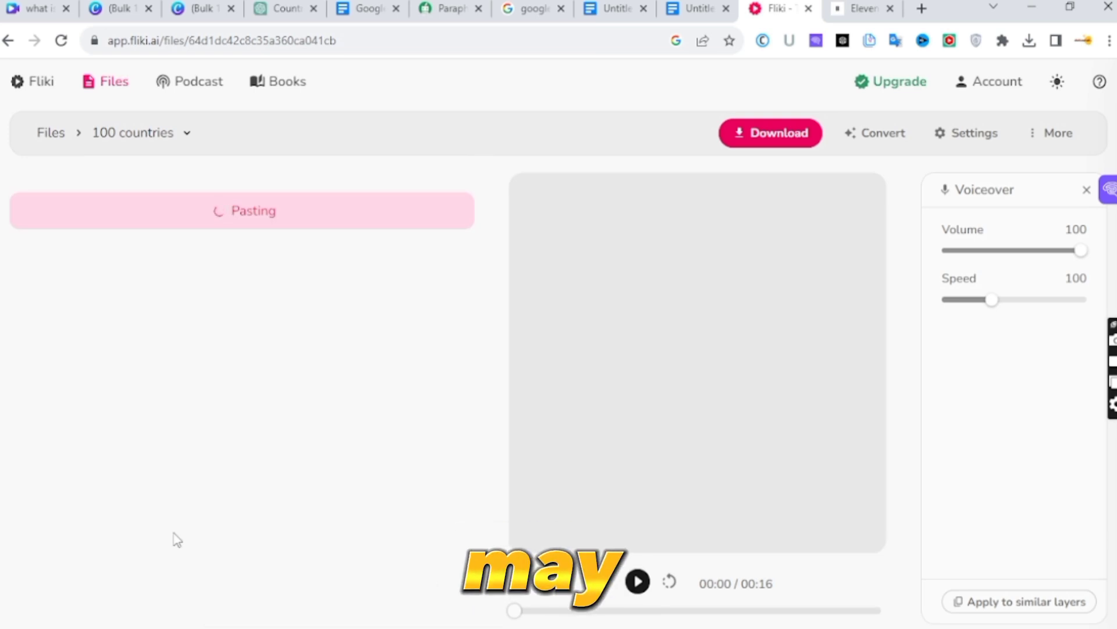
scroll(177, 540, "down", 5)
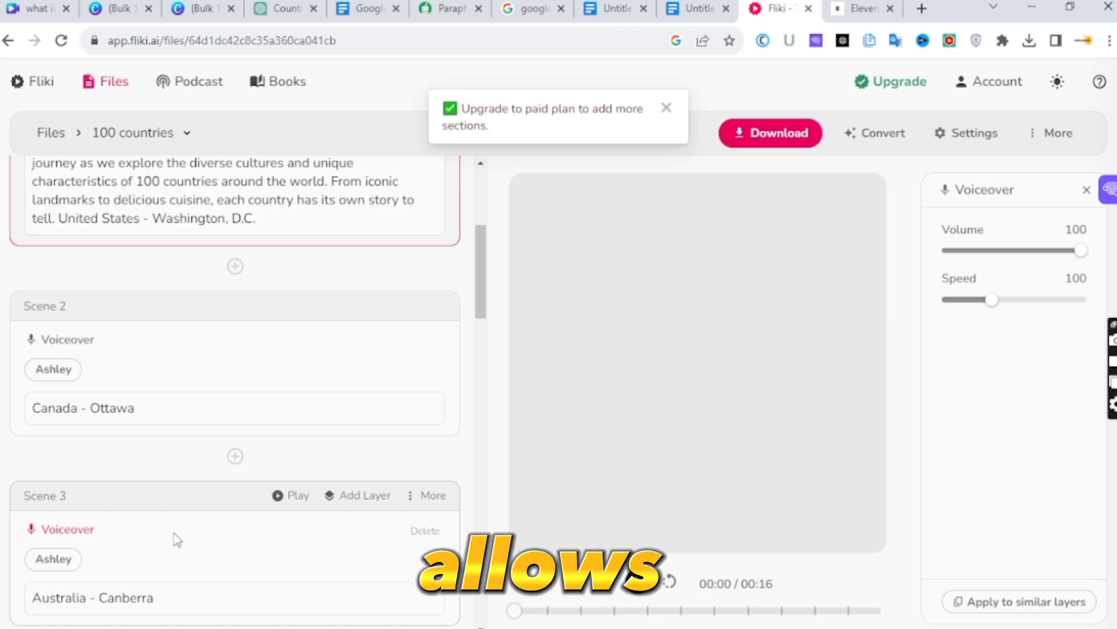
scroll(177, 540, "down", 20)
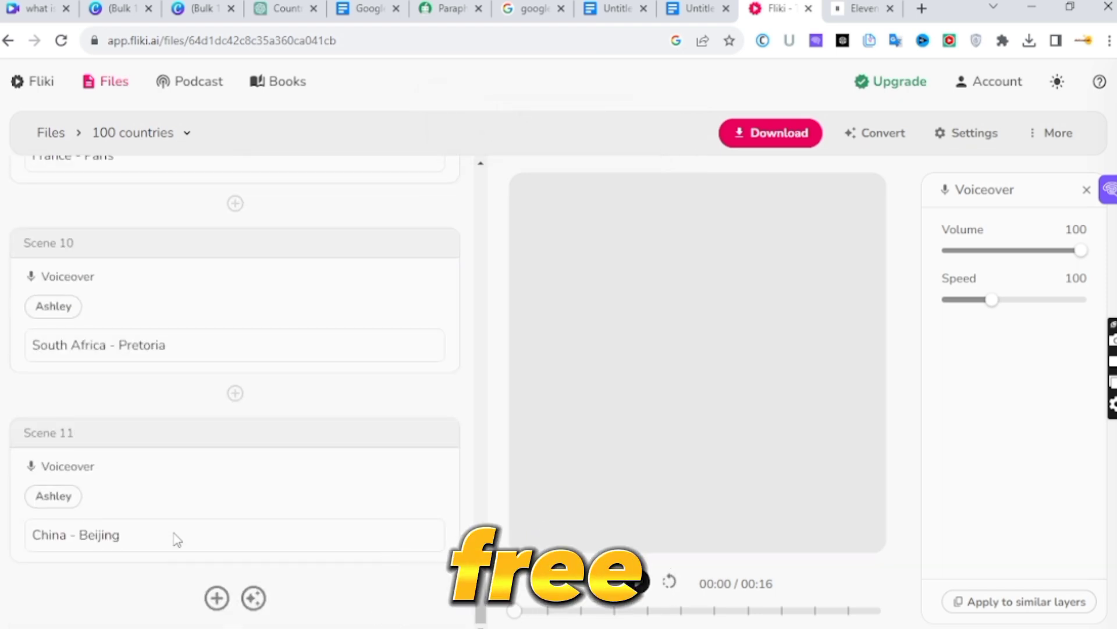
scroll(178, 540, "up", 20)
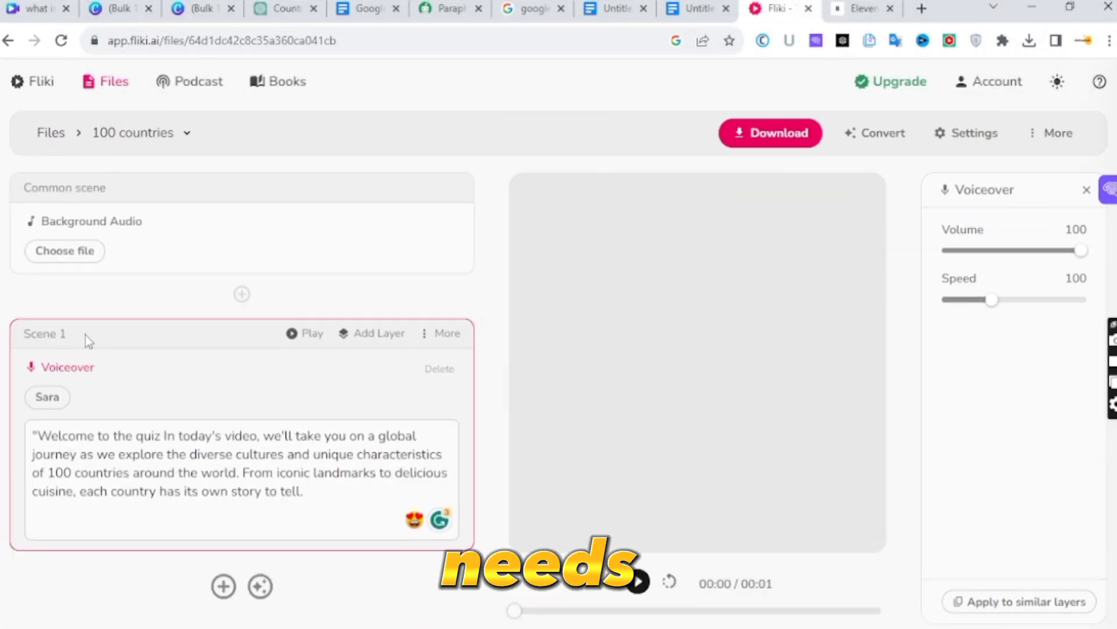
left_click(48, 397)
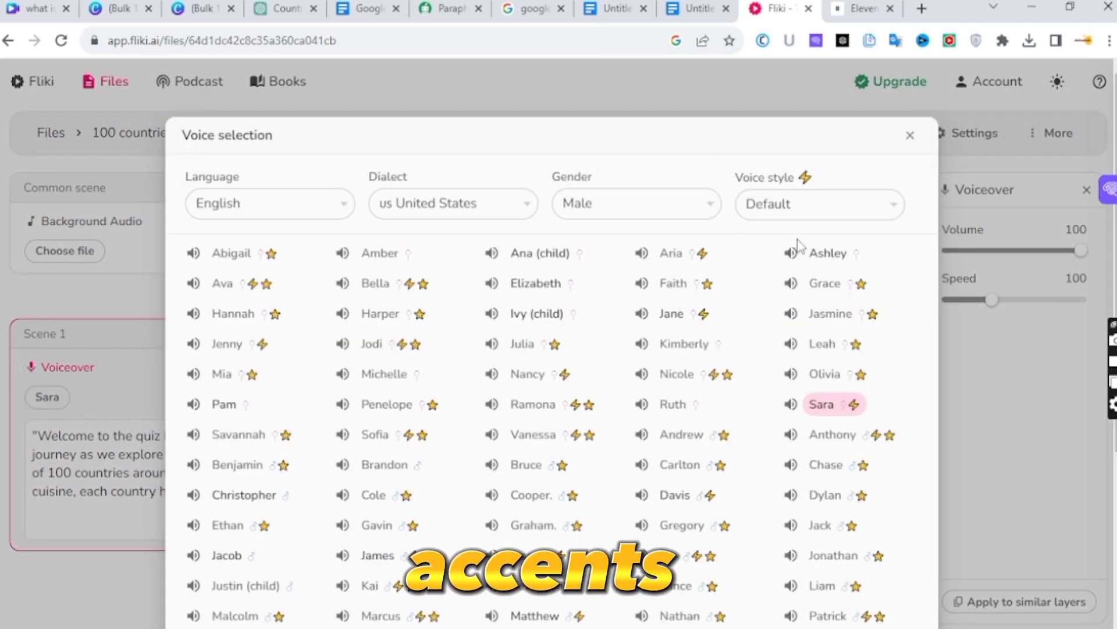
left_click(812, 253)
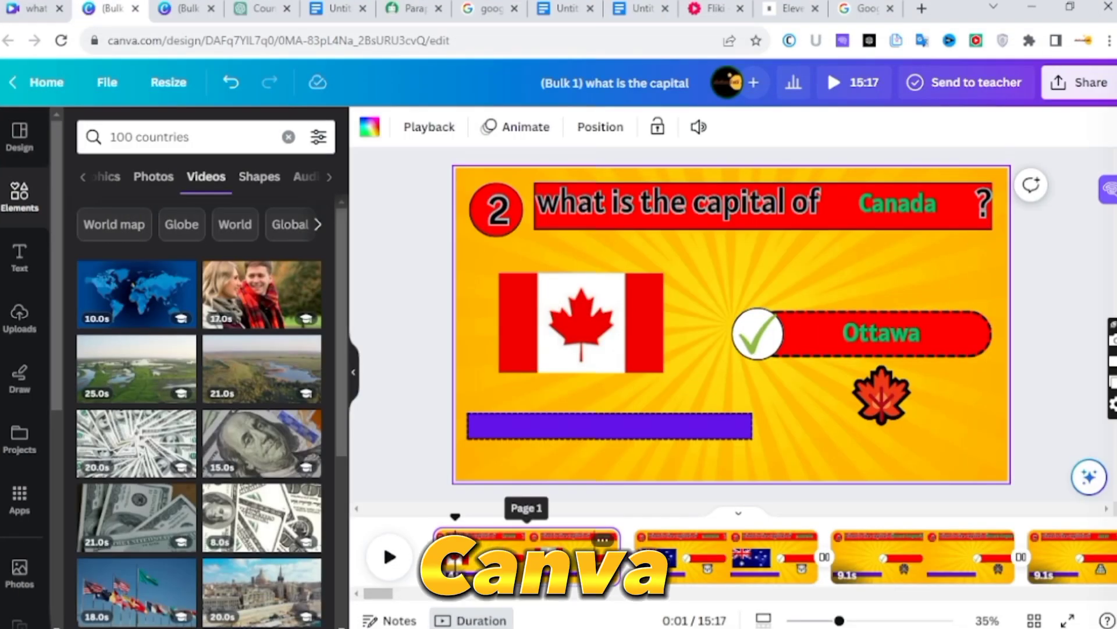
- Return to the bulk quiz design in Canva, add a blank page and move it to the start of the timeline
left_click(636, 542)
left_click_drag(685, 558, 482, 572)
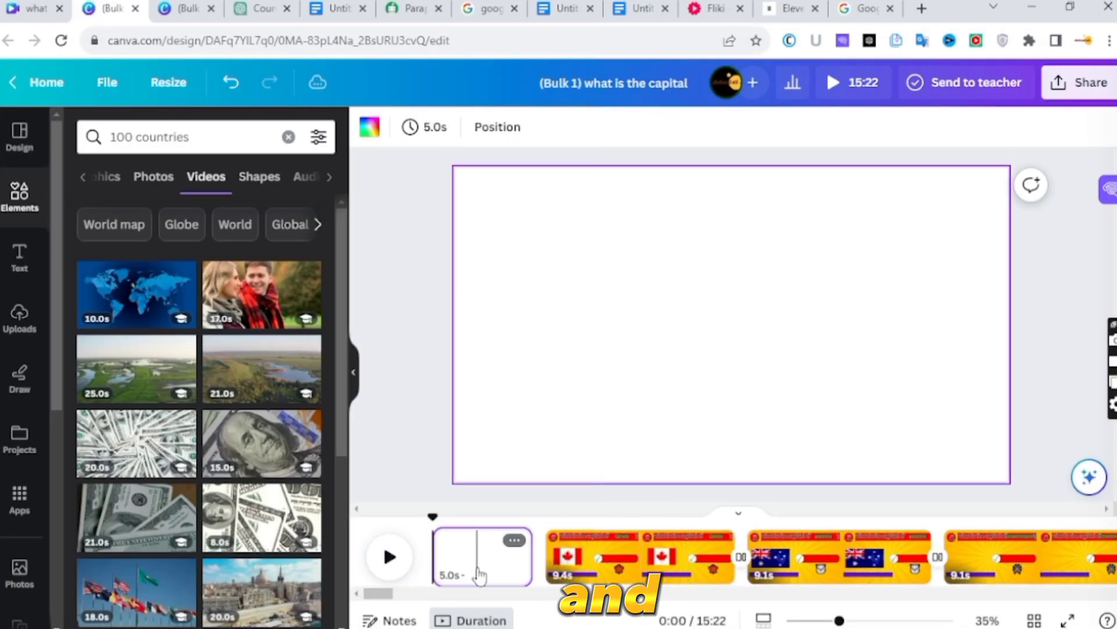
scroll(196, 421, "down", 7)
- Search the designs for YouTube Intros and apply the Purple and Red Modern Bold Music YouTube Intro to the first page
left_click(19, 137)
type("youtube")
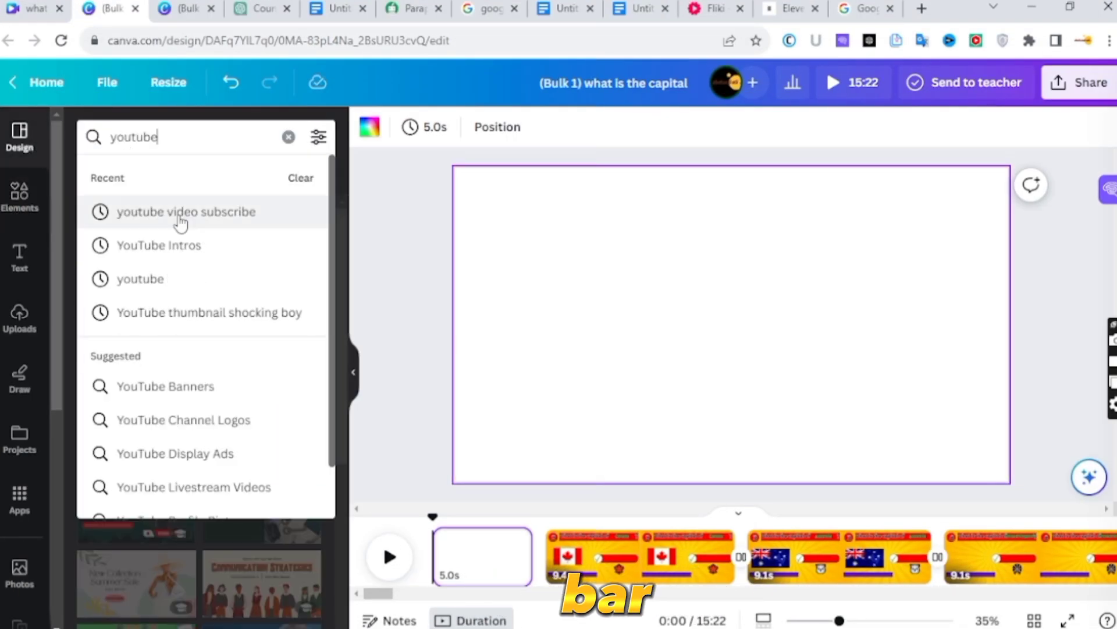
left_click(192, 241)
scroll(194, 515, "down", 3)
scroll(193, 515, "down", 5)
left_click(260, 396)
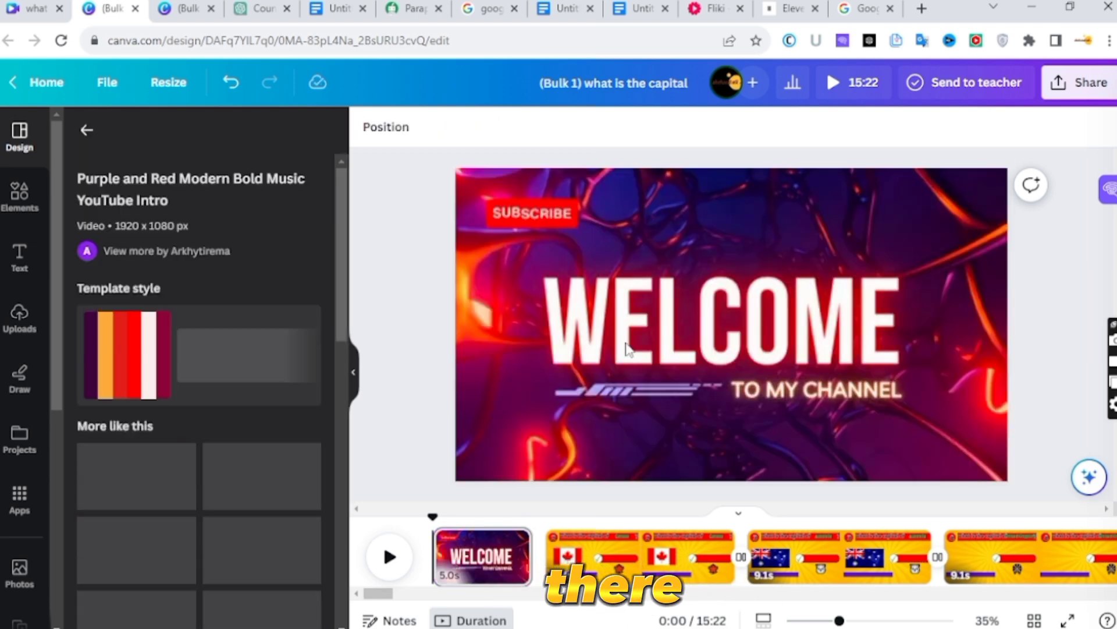
left_click(432, 269)
- Arrange the globe and currencies video page after the Welcome intro and add the uploaded voiceover audio to the timeline
left_click_drag(640, 559, 510, 545)
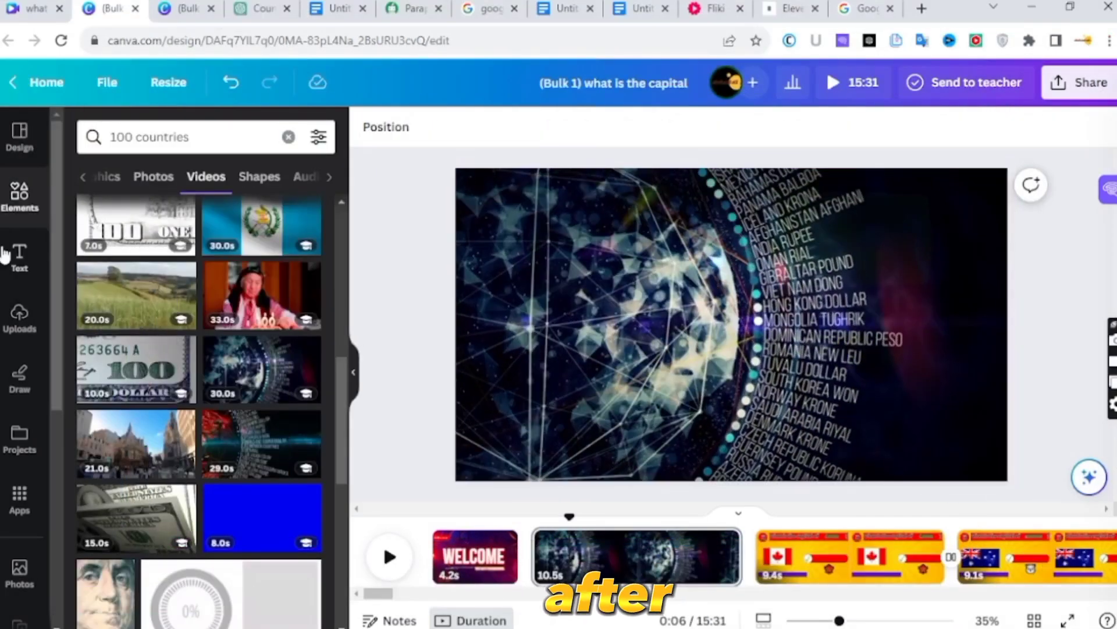
left_click(17, 329)
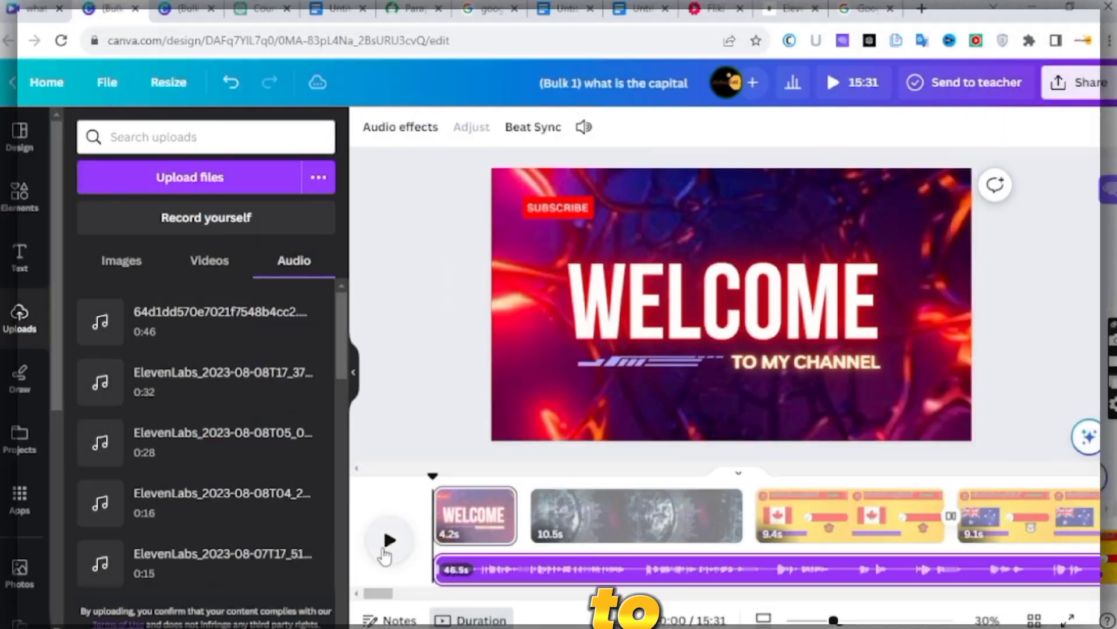
left_click(387, 539)
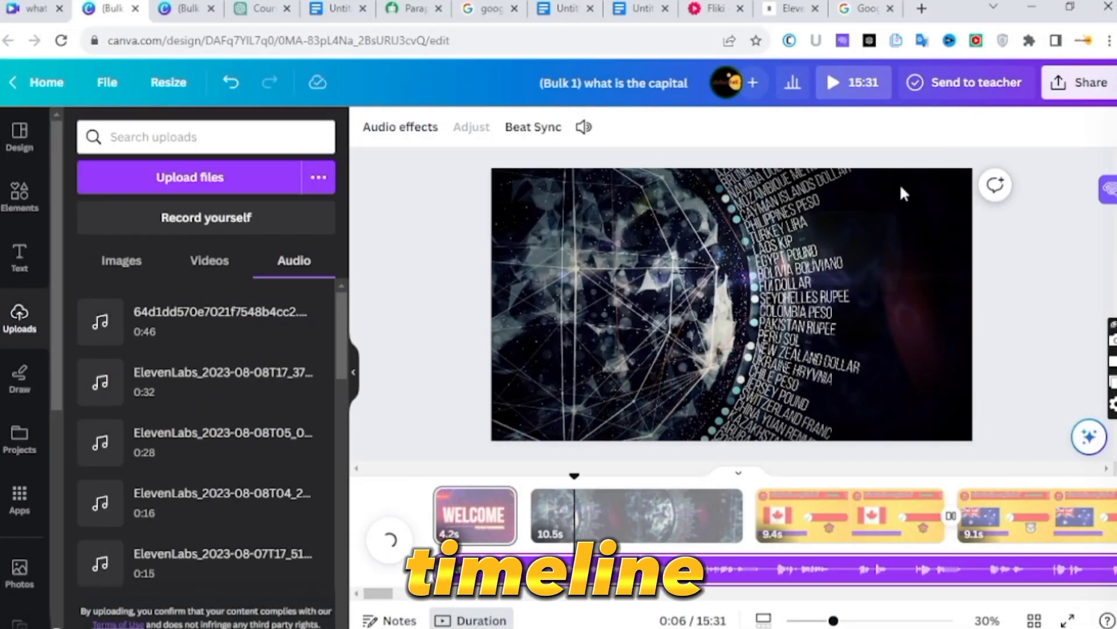
- Play the voiceover and split its audio track where the introduction narration ends
left_click(389, 540)
right_click(768, 570)
left_click(797, 472)
left_click(385, 542)
left_click(384, 544)
- Play the remaining voiceover and split off a 2.6 s clip for the end of the Canada page
left_click(797, 568)
left_click(393, 548)
left_click(395, 550)
left_click(799, 567)
right_click(834, 569)
left_click(862, 470)
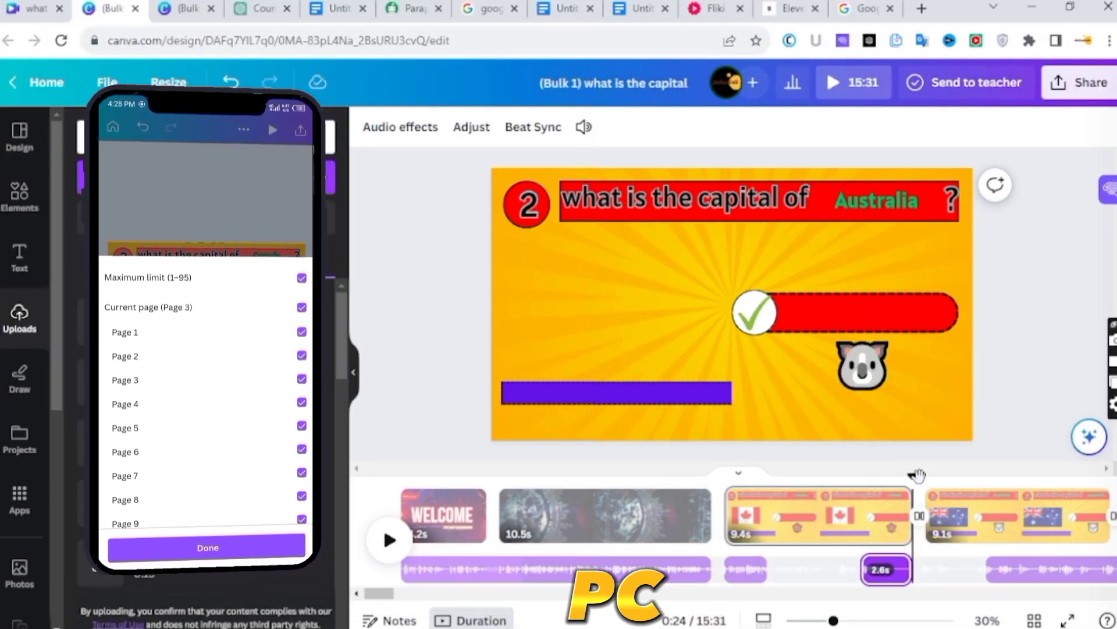
- Preview the Canada page and delete the 2.6 s voiceover clip beneath its end
left_click(391, 550)
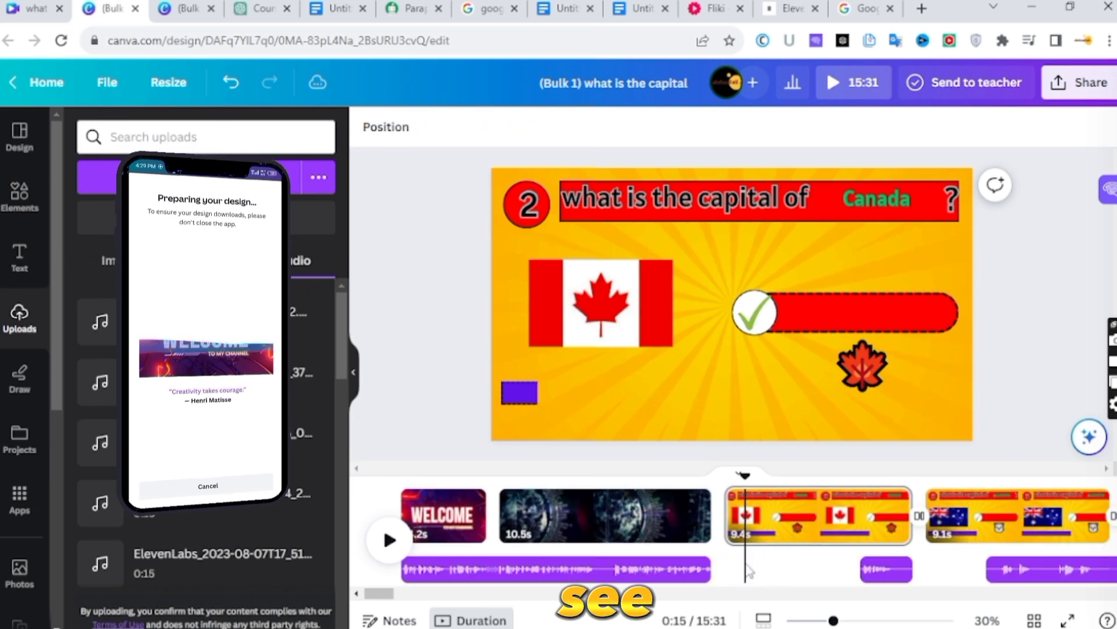
left_click(888, 569)
key("Delete")
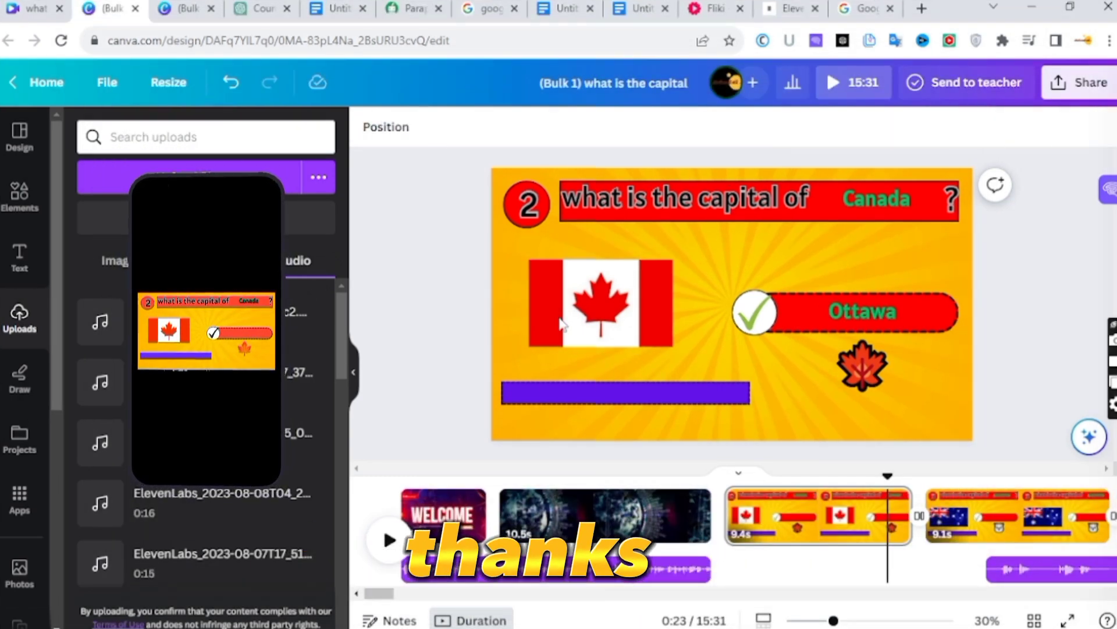
- Split the voiceover clip beneath the Australia page
left_click(1015, 574)
right_click(1016, 576)
left_click(985, 474)
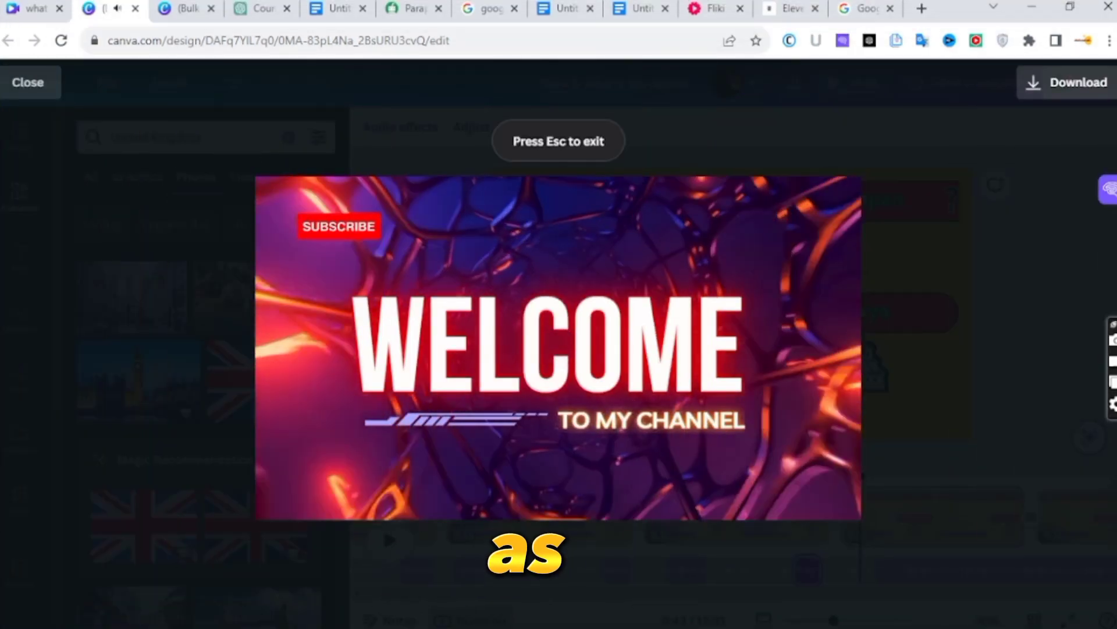